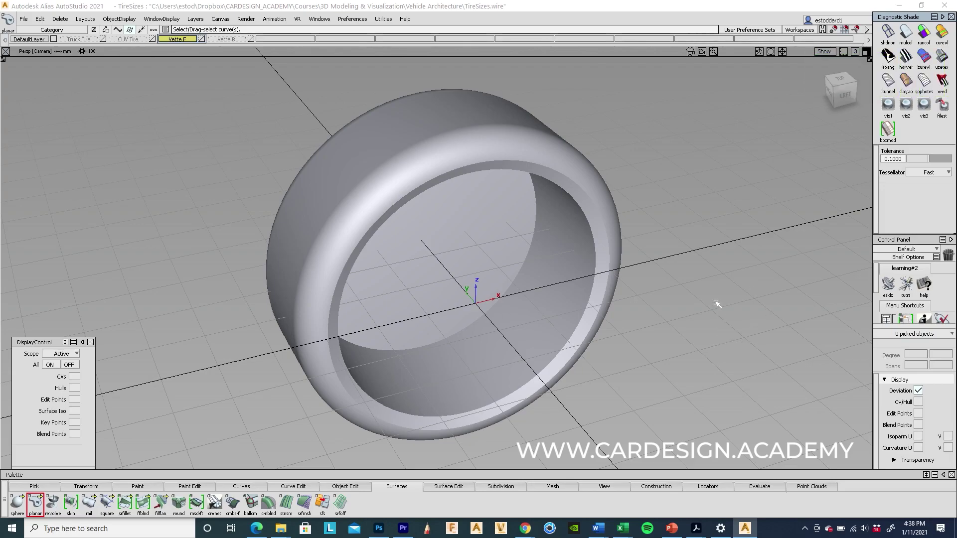
# Step: Compare the Vette F and Vette R tire layers from several viewing angles
pyautogui.keyDown('alt'); pyautogui.keyDown('shift'); pyautogui.moveTo(717, 304); pyautogui.dragTo(752, 316); pyautogui.keyUp('shift'); pyautogui.keyUp('alt')
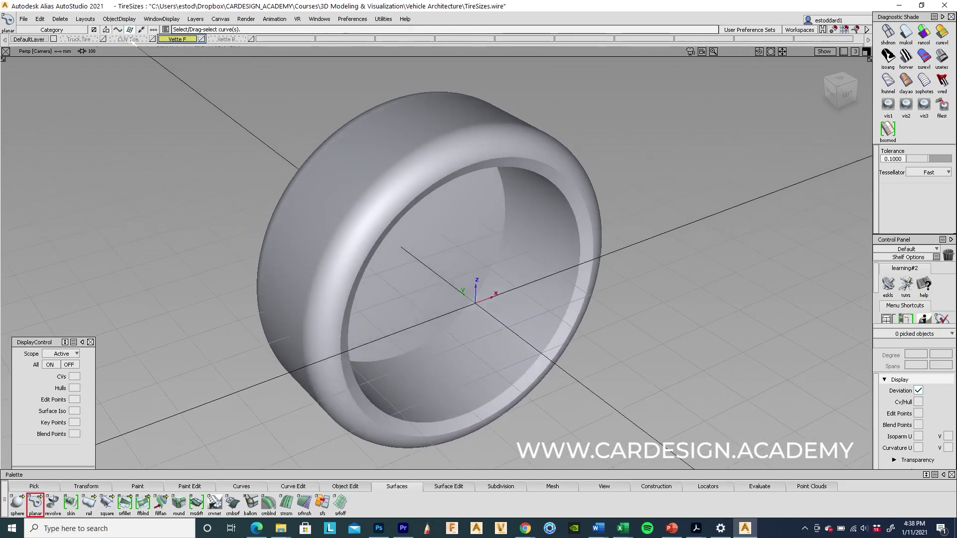
pyautogui.click(225, 39)
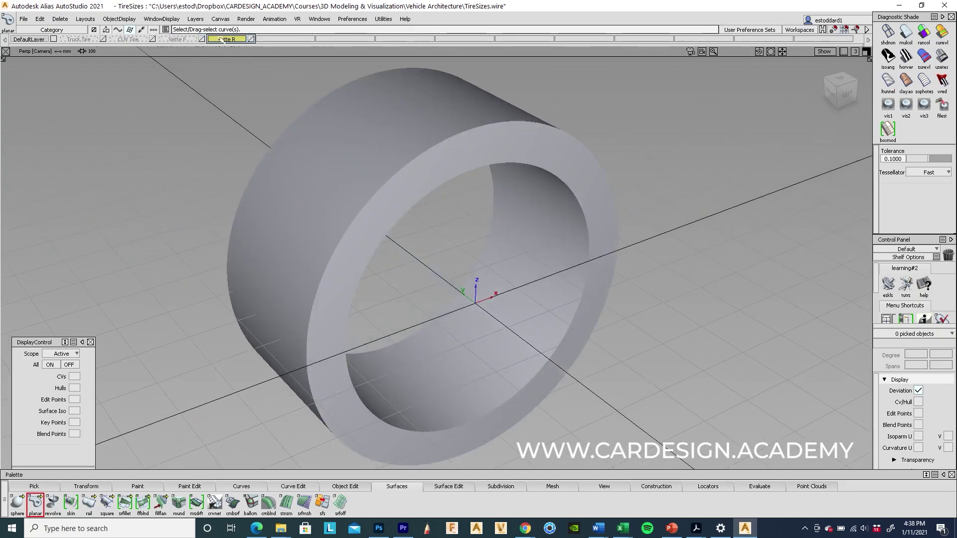
pyautogui.moveTo(634, 309)
pyautogui.keyDown('alt'); pyautogui.keyDown('shift'); pyautogui.mouseDown()
pyautogui.moveTo(498, 239)
pyautogui.moveTo(335, 244)
pyautogui.moveTo(224, 277)
pyautogui.moveTo(250, 321)
pyautogui.moveTo(600, 322)
pyautogui.moveTo(621, 331)
pyautogui.moveTo(643, 282)
pyautogui.moveTo(628, 296)
pyautogui.mouseUp(); pyautogui.keyUp('shift'); pyautogui.keyUp('alt')
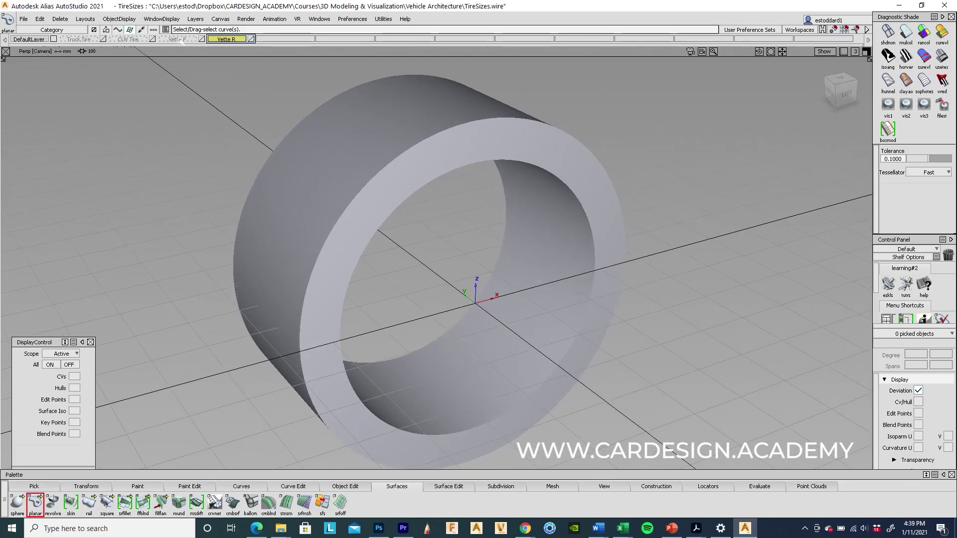
pyautogui.click(178, 40)
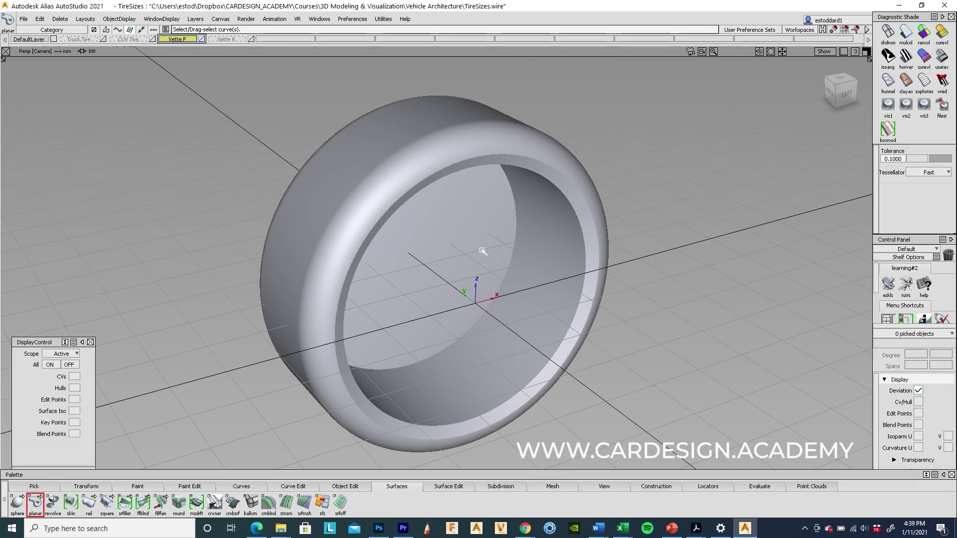
pyautogui.keyDown('alt'); pyautogui.keyDown('shift'); pyautogui.moveTo(482, 251); pyautogui.dragTo(231, 55); pyautogui.keyUp('shift'); pyautogui.keyUp('alt')
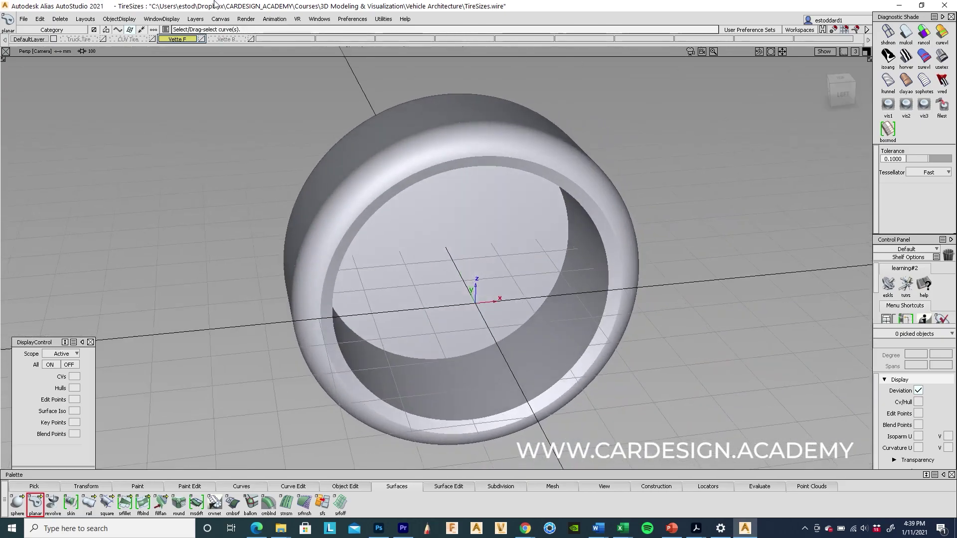
pyautogui.click(228, 40)
pyautogui.keyDown('alt'); pyautogui.keyDown('shift'); pyautogui.moveTo(258, 277); pyautogui.dragTo(279, 275); pyautogui.keyUp('shift'); pyautogui.keyUp('alt')
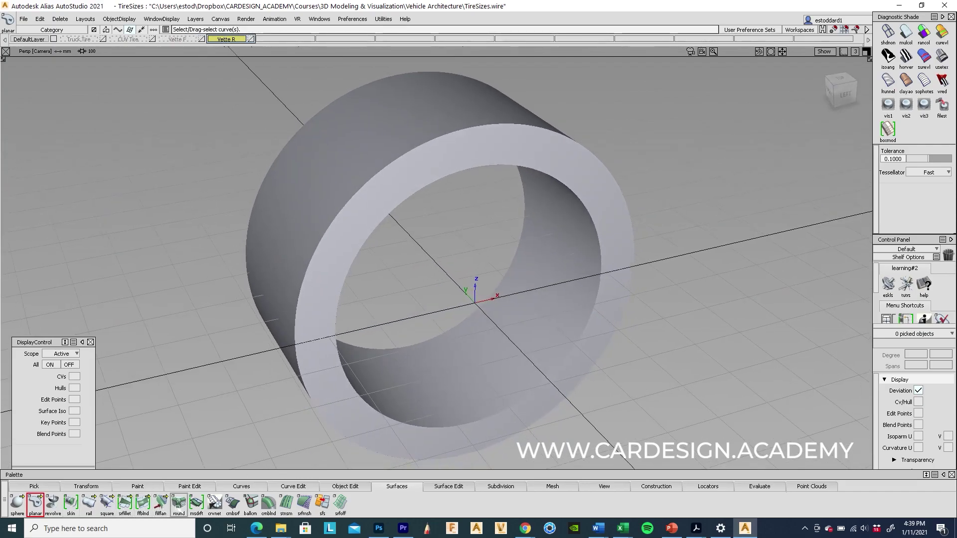
# Step: Turn on the model line display for the Vette R tire and hide the CVs, hulls, edit points and isoparms of all its geometry
pyautogui.click(179, 503)
pyautogui.keyDown('alt'); pyautogui.keyDown('shift'); pyautogui.moveTo(224, 209); pyautogui.dragTo(271, 218); pyautogui.keyUp('shift'); pyautogui.keyUp('alt')
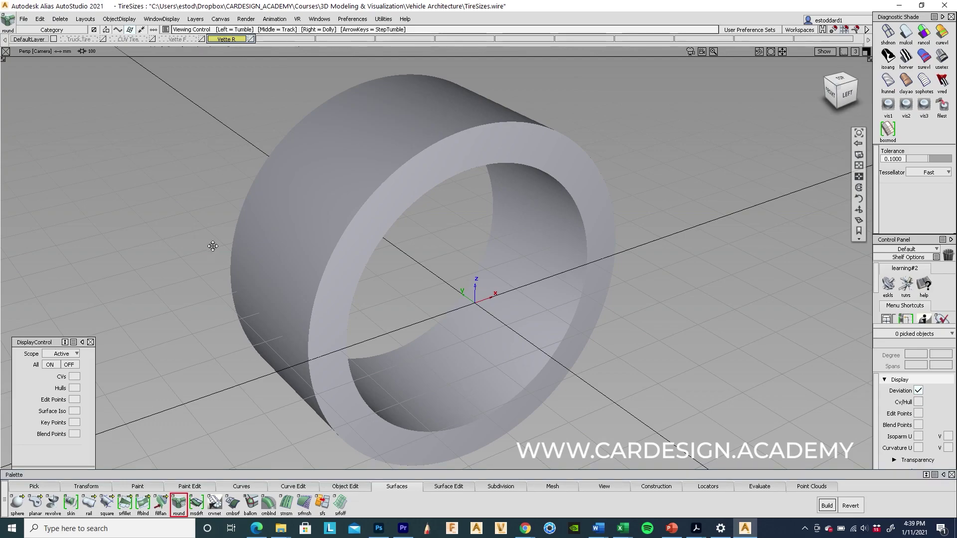
pyautogui.moveTo(213, 247)
pyautogui.keyDown('alt'); pyautogui.keyDown('shift'); pyautogui.mouseDown(button='middle')
pyautogui.moveTo(213, 235)
pyautogui.moveTo(212, 244)
pyautogui.mouseUp(button='middle'); pyautogui.keyUp('shift'); pyautogui.keyUp('alt')
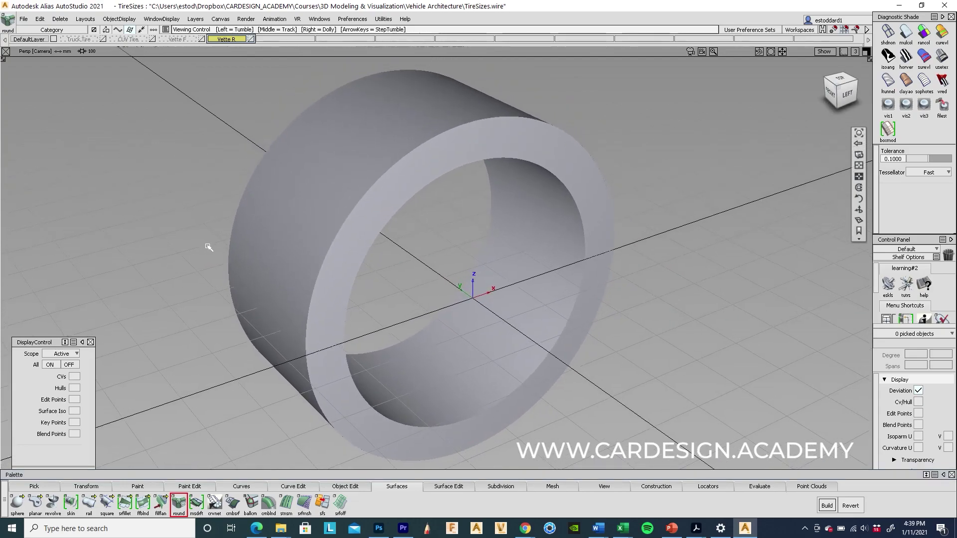
pyautogui.click(824, 52)
pyautogui.click(797, 87)
pyautogui.keyDown('alt'); pyautogui.keyDown('shift'); pyautogui.moveTo(553, 164); pyautogui.dragTo(509, 175, button='right'); pyautogui.keyUp('shift'); pyautogui.keyUp('alt')
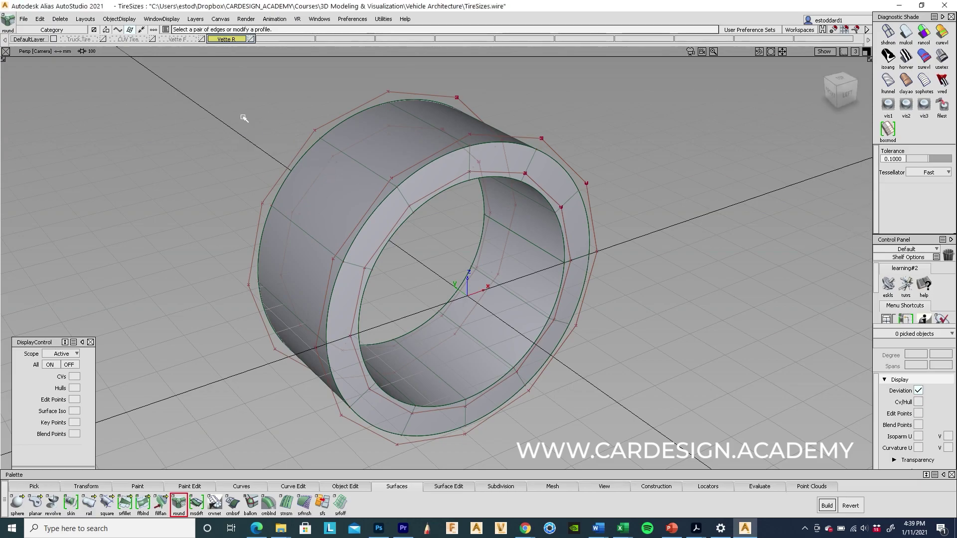
pyautogui.keyDown('ctrl'); pyautogui.keyDown('shift'); pyautogui.moveTo(242, 118); pyautogui.dragTo(227, 117); pyautogui.keyUp('shift'); pyautogui.keyUp('ctrl')
pyautogui.moveTo(239, 117); pyautogui.dragTo(409, 327)
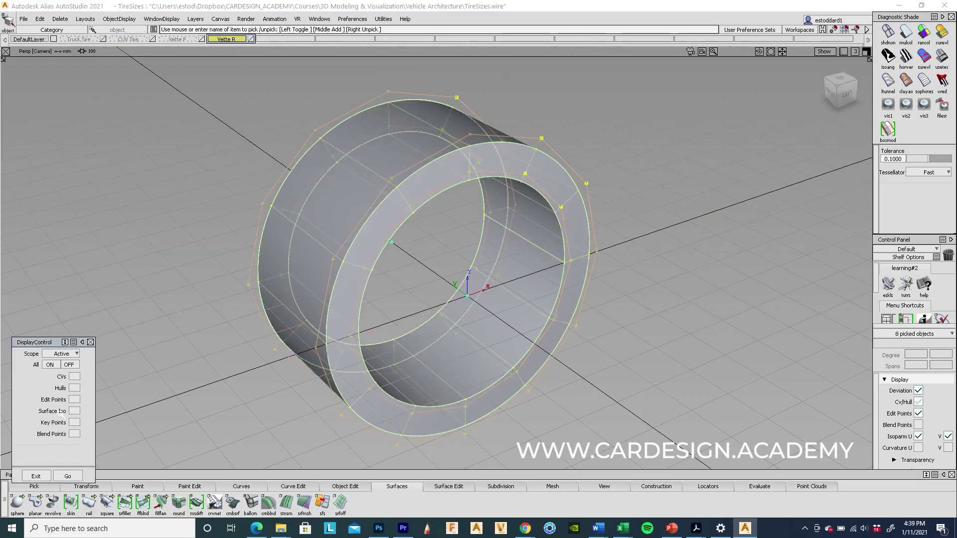
pyautogui.click(67, 476)
pyautogui.click(252, 199)
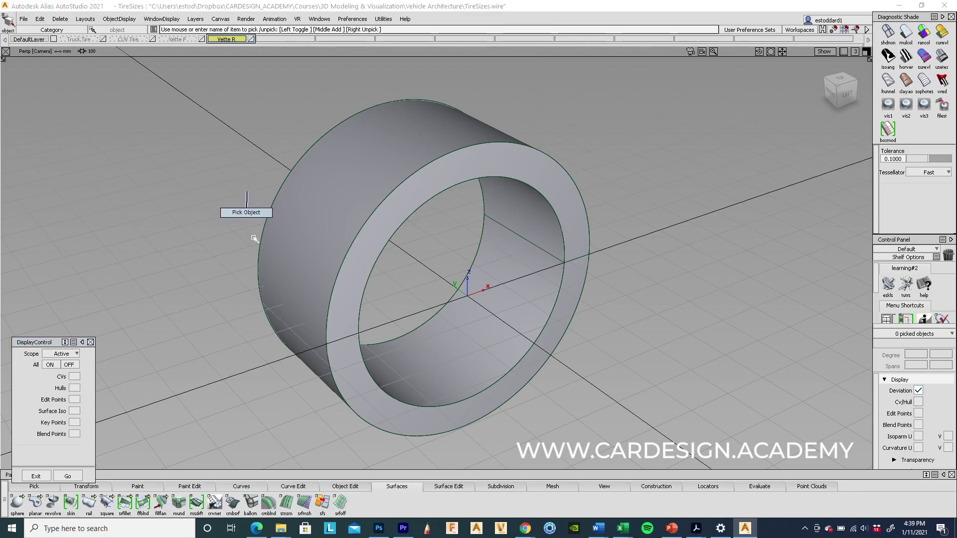
# Step: Round both halves of the outer edge on the near side of the Vette R tire with a radius of 50
pyautogui.click(179, 504)
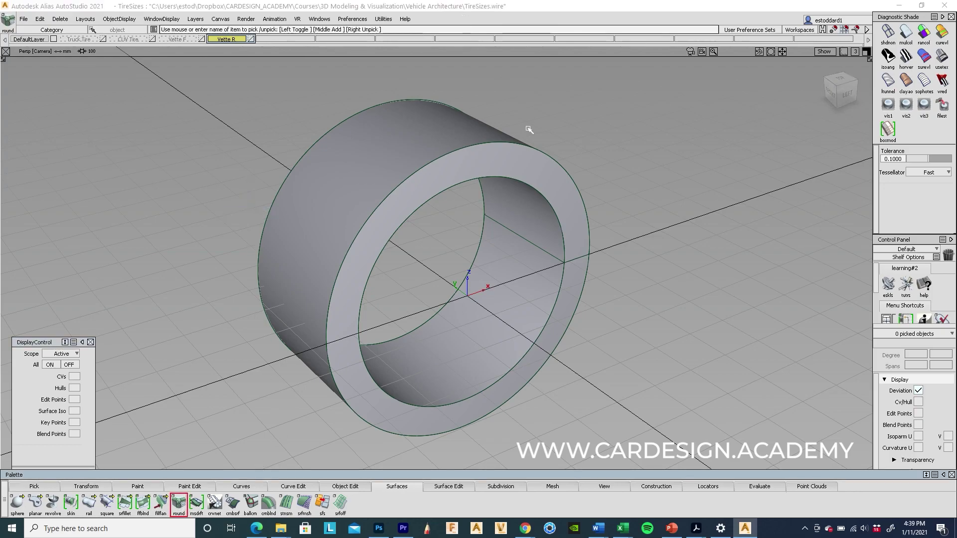
pyautogui.click(445, 157)
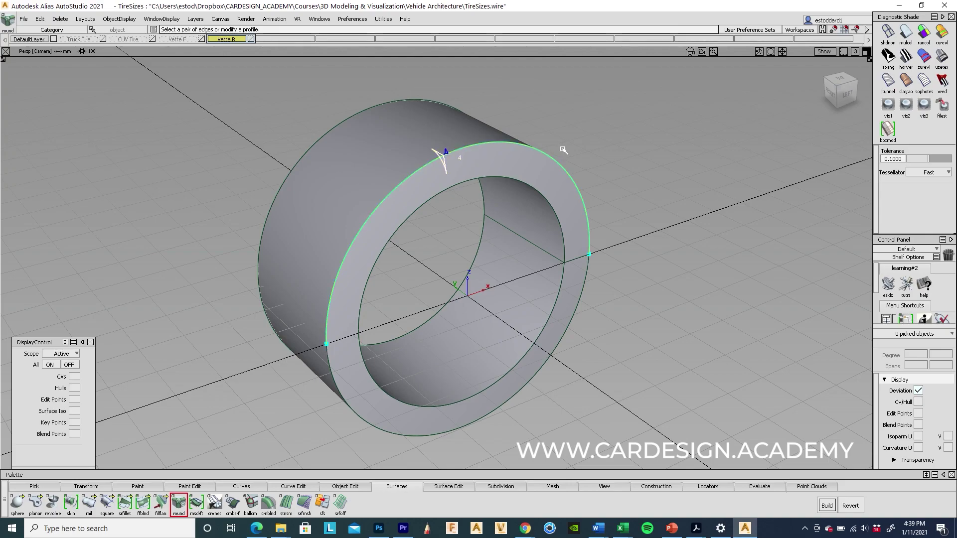
pyautogui.write('50')
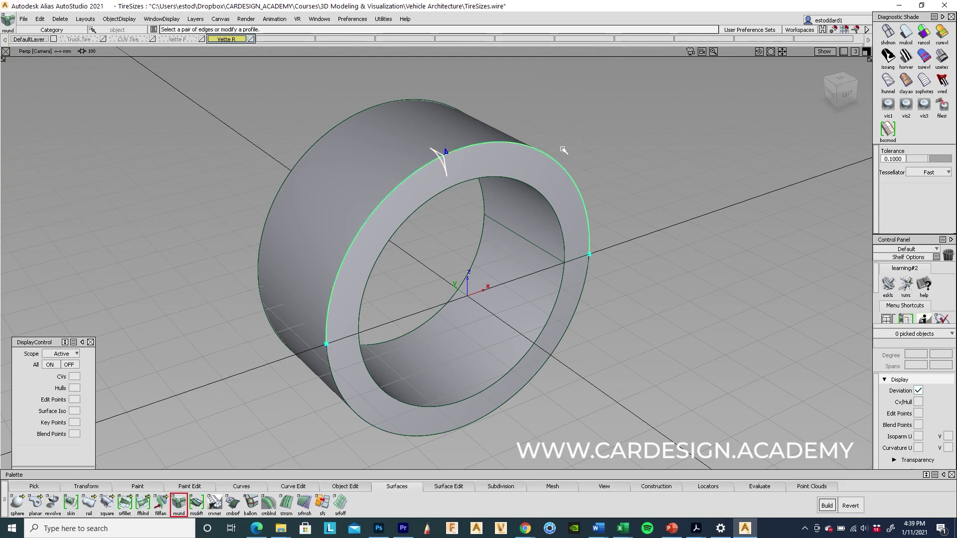
pyautogui.click(388, 433)
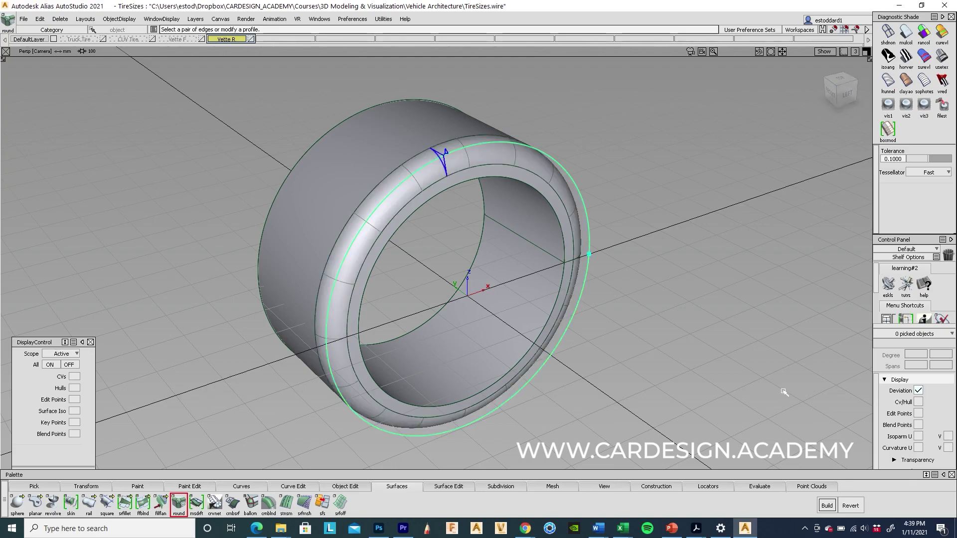
# Step: Round both halves of the outer edge on the opposite side of the tire with the same radius
pyautogui.keyDown('alt'); pyautogui.keyDown('shift'); pyautogui.moveTo(172, 195); pyautogui.dragTo(786, 149); pyautogui.keyUp('shift'); pyautogui.keyUp('alt')
pyautogui.click(393, 161)
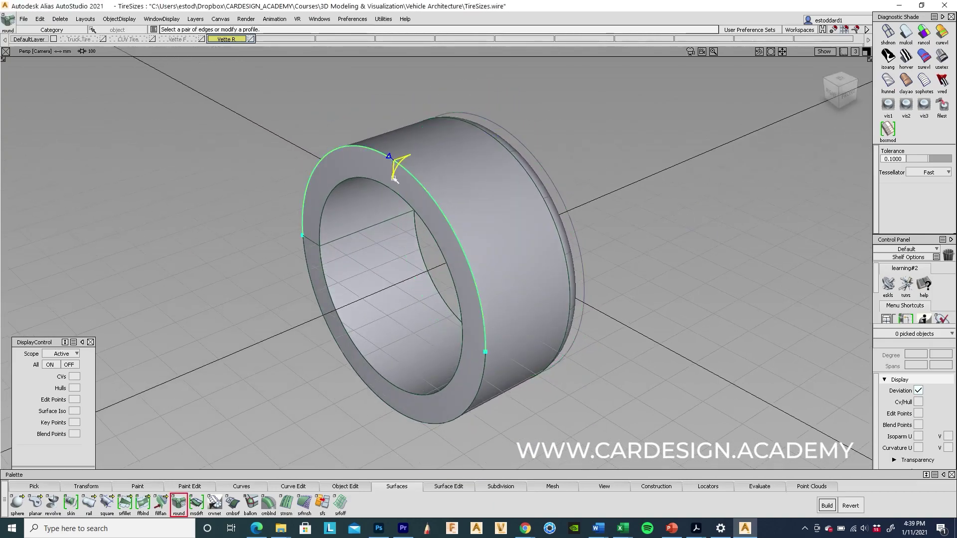
pyautogui.click(338, 345)
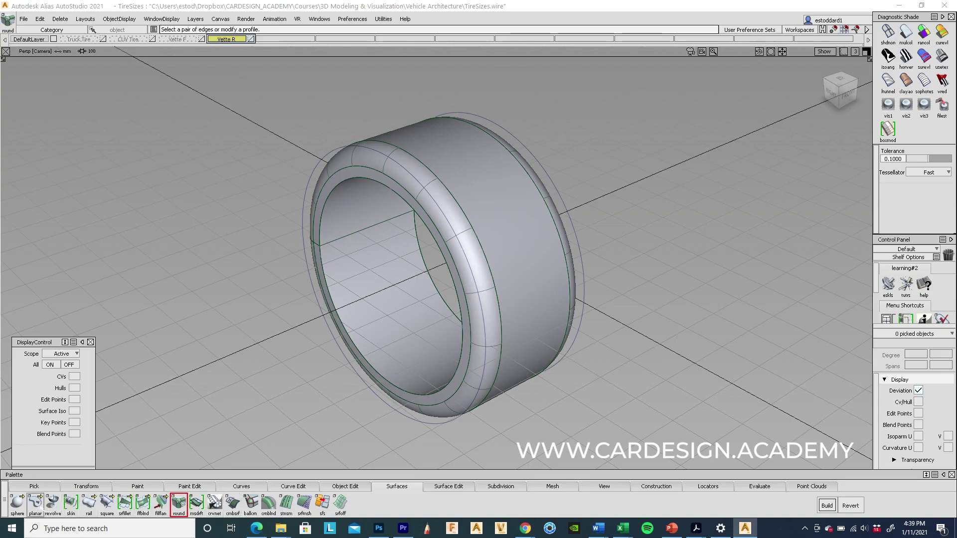
# Step: Close the inner opening on this side of the tire with a planar surface along the inner circular edge
pyautogui.click(35, 503)
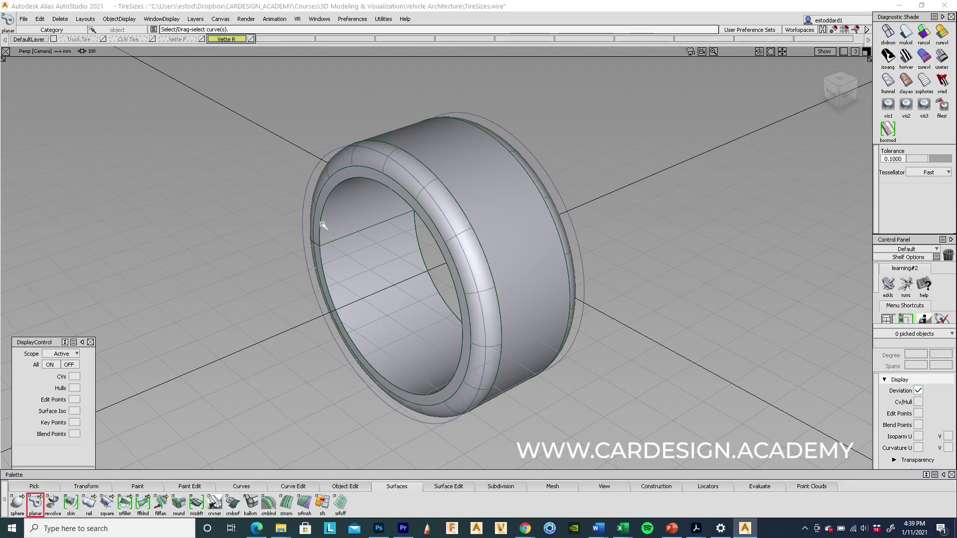
pyautogui.click(370, 228)
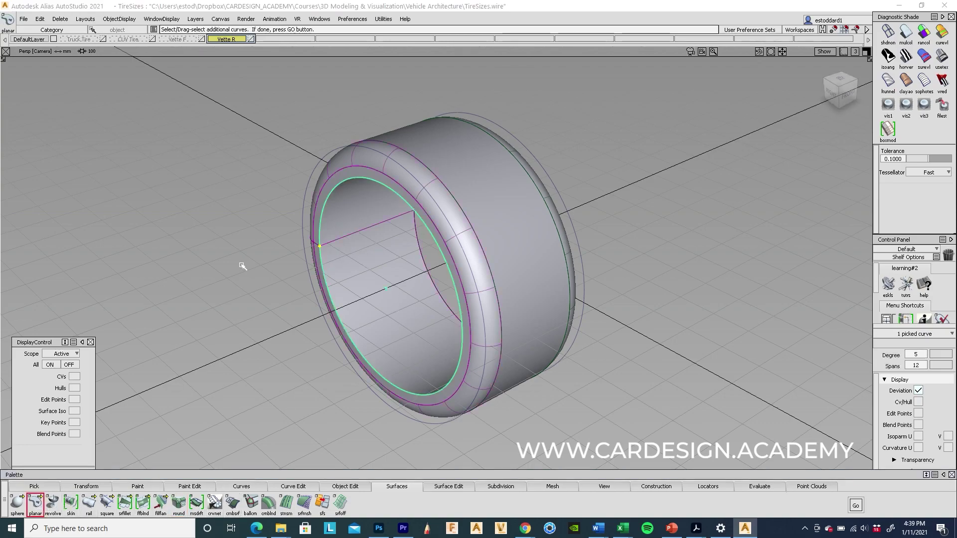
pyautogui.press('space')
# Step: Narrow the inner barrel surface along Y to about 0.96 with non-proportional scaling, removing its skin construction history
pyautogui.moveTo(641, 404)
pyautogui.keyDown('alt'); pyautogui.keyDown('shift'); pyautogui.mouseDown()
pyautogui.moveTo(291, 333)
pyautogui.moveTo(324, 344)
pyautogui.mouseUp(); pyautogui.keyUp('shift'); pyautogui.keyUp('alt')
pyautogui.keyDown('ctrl'); pyautogui.keyDown('shift'); pyautogui.moveTo(421, 358); pyautogui.dragTo(433, 235); pyautogui.keyUp('shift'); pyautogui.keyUp('ctrl')
pyautogui.keyDown('alt'); pyautogui.keyDown('shift'); pyautogui.moveTo(581, 343); pyautogui.dragTo(633, 359); pyautogui.keyUp('shift'); pyautogui.keyUp('alt')
pyautogui.keyDown('ctrl'); pyautogui.keyDown('shift'); pyautogui.moveTo(551, 306); pyautogui.dragTo(568, 179); pyautogui.keyUp('shift'); pyautogui.keyUp('ctrl')
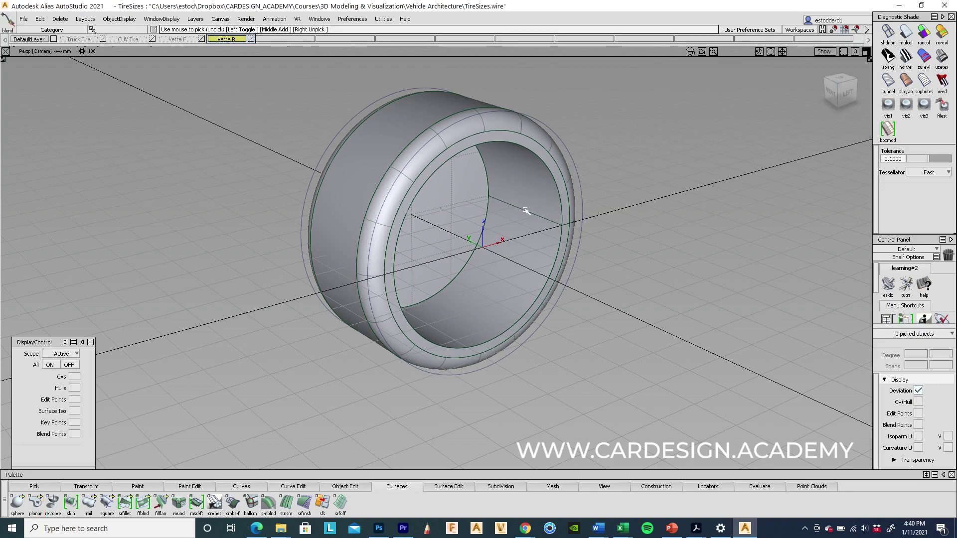
pyautogui.click(540, 216)
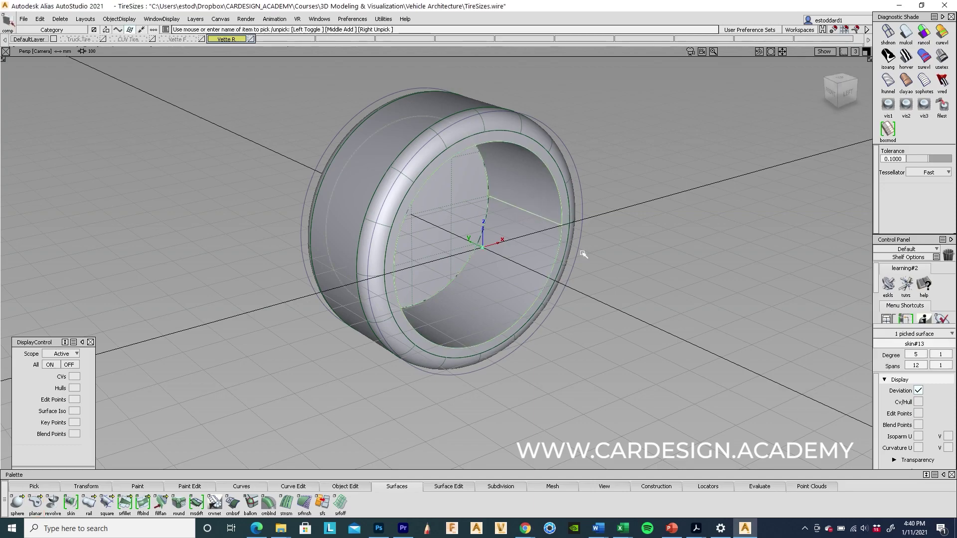
pyautogui.keyDown('alt'); pyautogui.keyDown('shift'); pyautogui.moveTo(607, 268); pyautogui.dragTo(651, 306); pyautogui.keyUp('shift'); pyautogui.keyUp('alt')
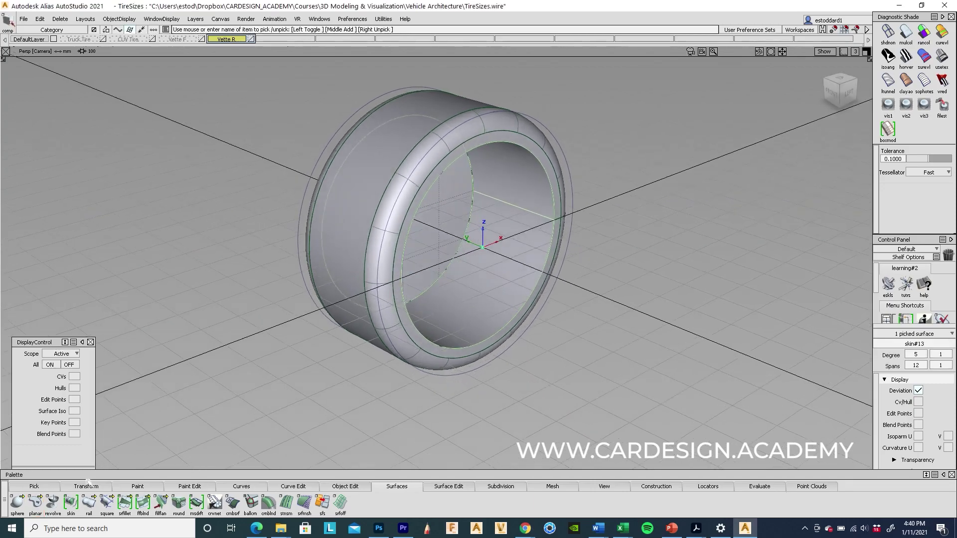
pyautogui.click(87, 485)
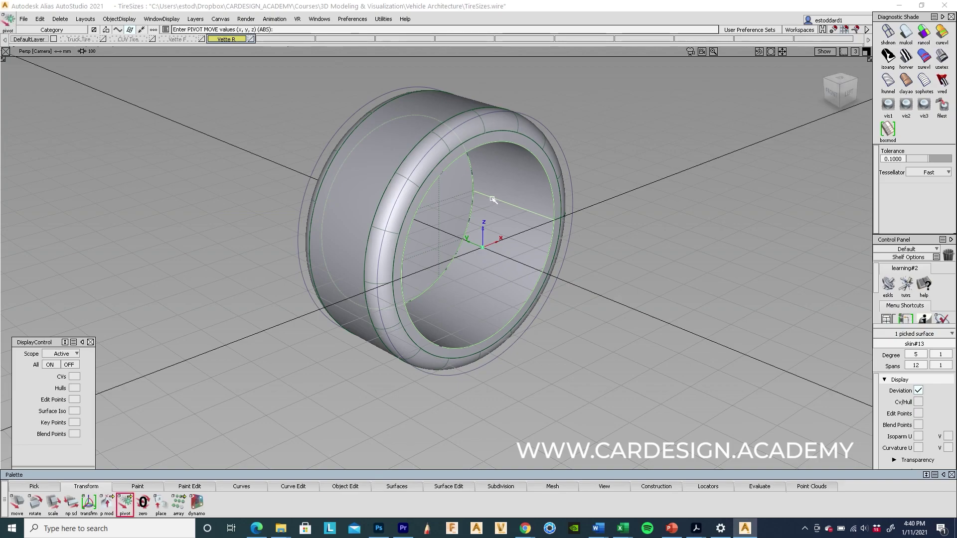
pyautogui.keyDown('ctrl'); pyautogui.keyDown('alt'); pyautogui.moveTo(489, 199); pyautogui.dragTo(443, 185); pyautogui.keyUp('alt'); pyautogui.keyUp('ctrl')
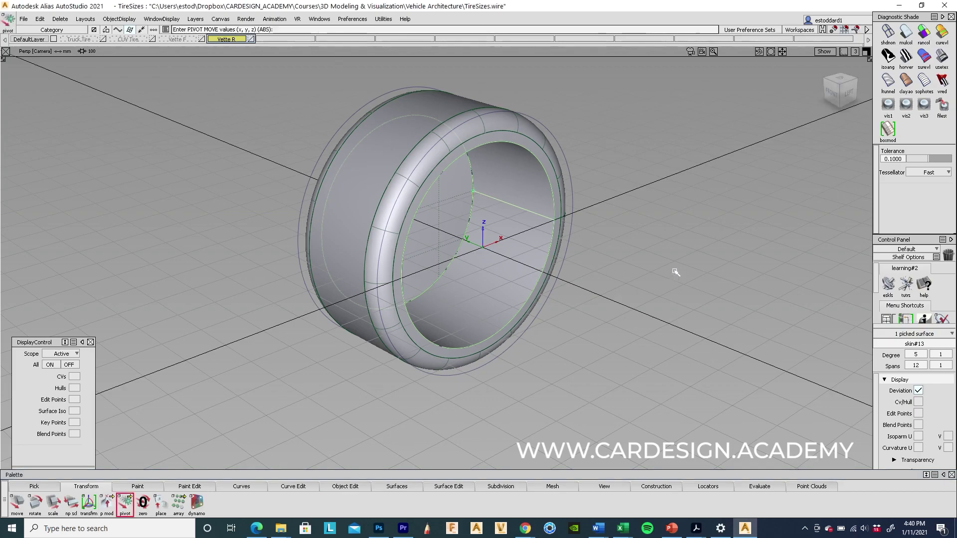
pyautogui.keyDown('ctrl'); pyautogui.keyDown('shift'); pyautogui.moveTo(675, 272); pyautogui.dragTo(651, 289); pyautogui.keyUp('shift'); pyautogui.keyUp('ctrl')
pyautogui.click(677, 320)
pyautogui.click(429, 299)
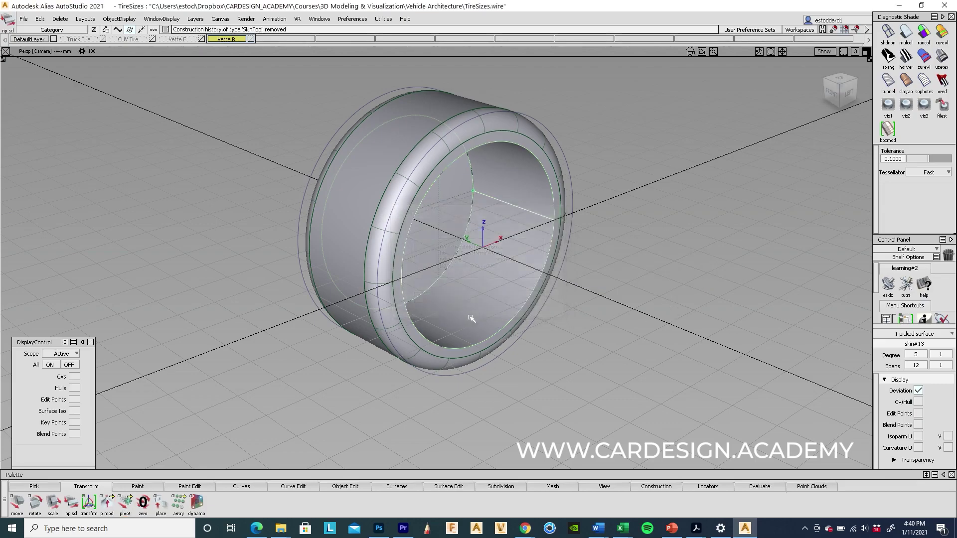
pyautogui.moveTo(623, 321); pyautogui.dragTo(619, 320, button='middle')
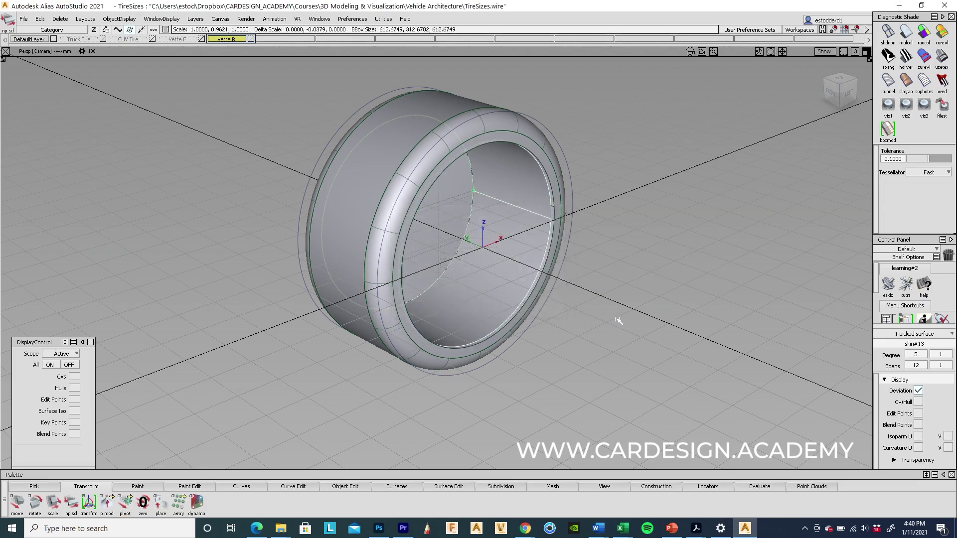
# Step: Delete the flat sidewall ring on the open side of the tire
pyautogui.keyDown('ctrl'); pyautogui.keyDown('shift'); pyautogui.moveTo(579, 228); pyautogui.dragTo(579, 300); pyautogui.keyUp('shift'); pyautogui.keyUp('ctrl')
pyautogui.click(556, 202)
pyautogui.press('Delete')
pyautogui.click(429, 291)
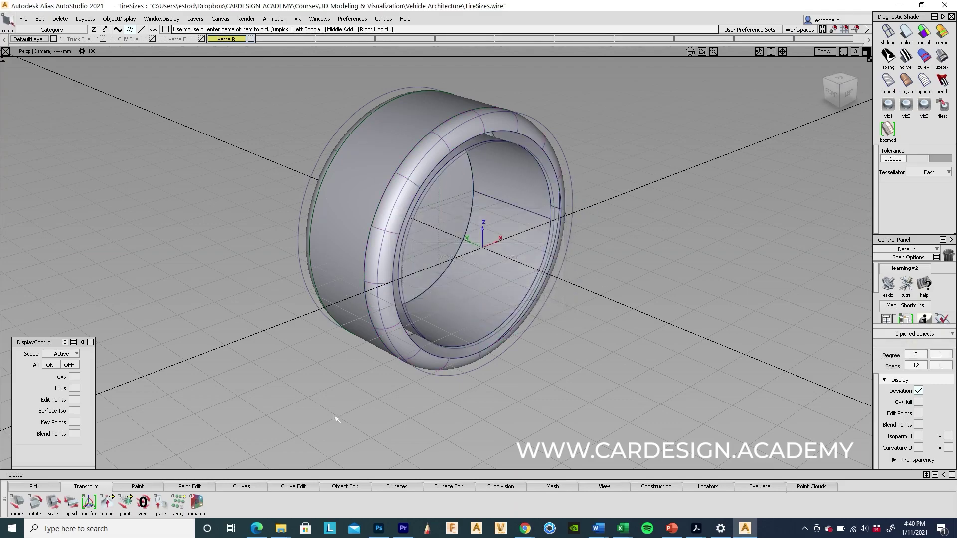
# Step: Skin a new sidewall surface between the rounded edge's inner boundary and the narrowed barrel's edge
pyautogui.click(396, 487)
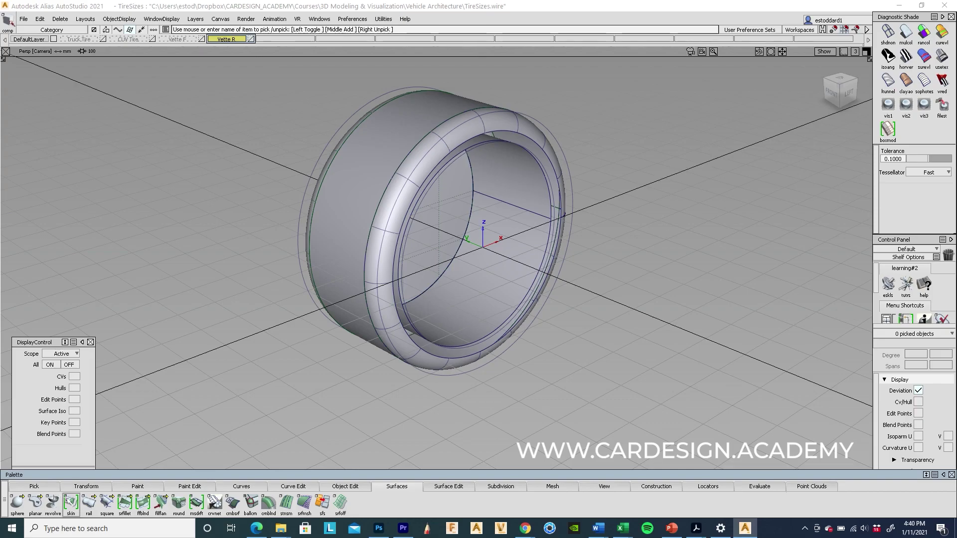
pyautogui.click(70, 503)
pyautogui.click(547, 176)
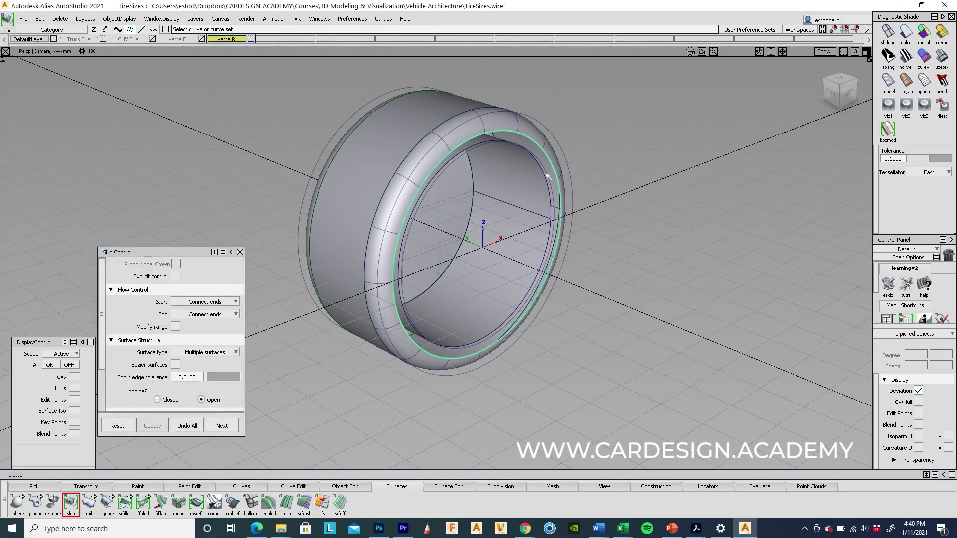
pyautogui.click(543, 177)
pyautogui.moveTo(651, 395)
pyautogui.keyDown('ctrl'); pyautogui.keyDown('shift'); pyautogui.mouseDown()
pyautogui.moveTo(660, 316)
pyautogui.moveTo(601, 329)
pyautogui.mouseUp(); pyautogui.keyUp('shift'); pyautogui.keyUp('ctrl')
# Step: Hide the model lines and compare the shaded Vette R tire with the Vette F tire
pyautogui.click(824, 52)
pyautogui.click(797, 86)
pyautogui.keyDown('alt'); pyautogui.keyDown('shift'); pyautogui.moveTo(648, 196); pyautogui.dragTo(568, 208); pyautogui.keyUp('shift'); pyautogui.keyUp('alt')
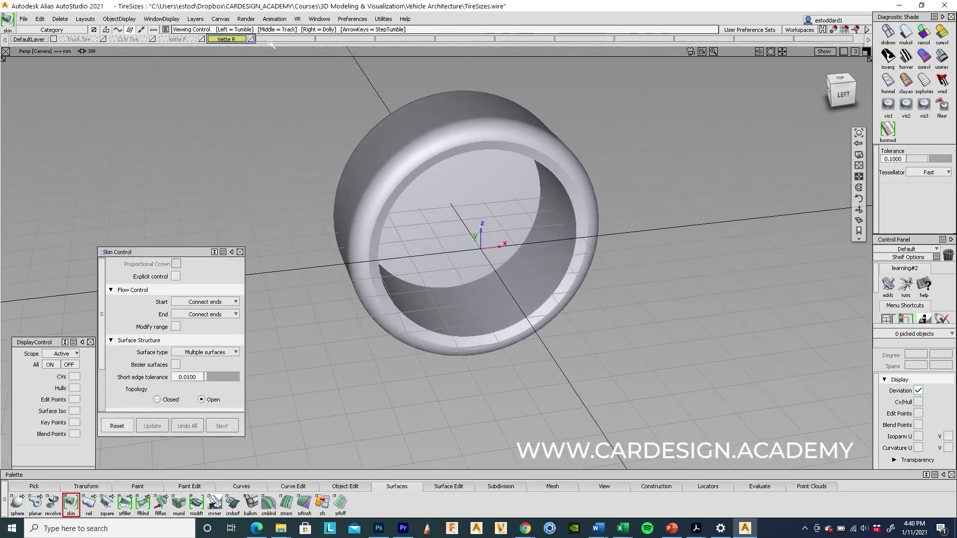
pyautogui.click(183, 39)
pyautogui.click(231, 40)
pyautogui.click(191, 40)
pyautogui.click(226, 40)
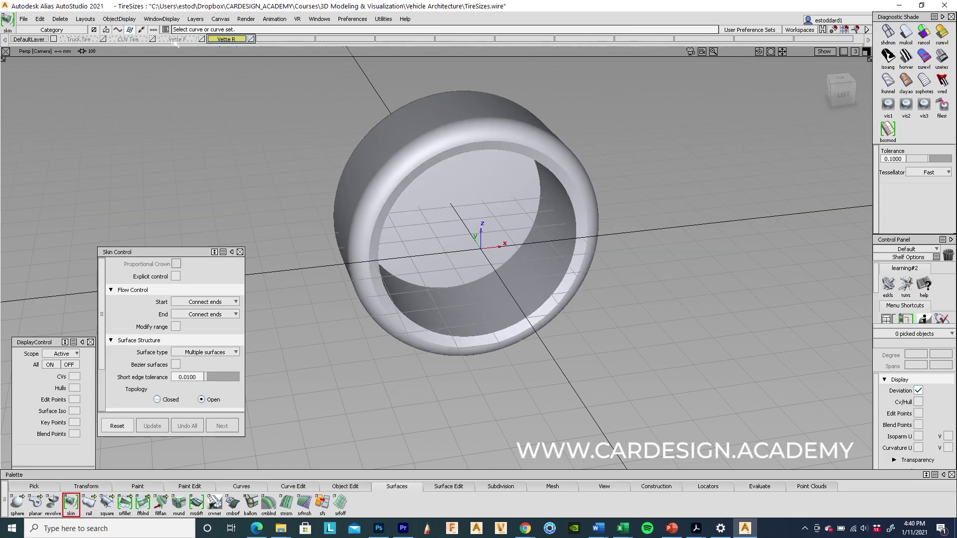
pyautogui.keyDown('alt'); pyautogui.keyDown('shift'); pyautogui.moveTo(282, 128); pyautogui.dragTo(361, 148); pyautogui.keyUp('shift'); pyautogui.keyUp('alt')
# Step: Exit Skin, turn the model line display back on and switch to the CUV Tire layer
pyautogui.keyDown('ctrl'); pyautogui.keyDown('shift'); pyautogui.moveTo(376, 94); pyautogui.dragTo(498, 69); pyautogui.keyUp('shift'); pyautogui.keyUp('ctrl')
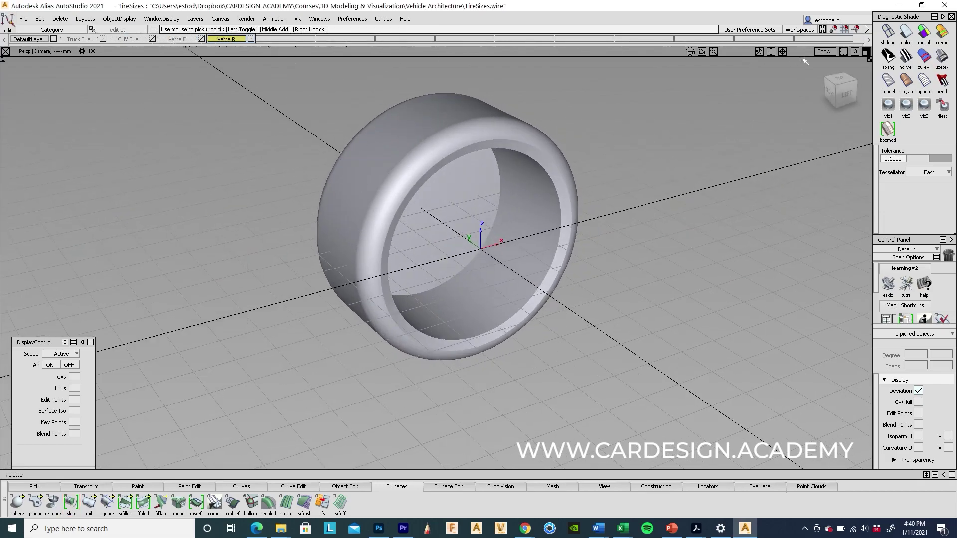
pyautogui.click(823, 51)
pyautogui.click(818, 86)
pyautogui.hotkey('shift', 'alt')
pyautogui.click(128, 39)
pyautogui.keyDown('alt'); pyautogui.keyDown('shift'); pyautogui.moveTo(303, 163); pyautogui.dragTo(345, 184); pyautogui.keyUp('shift'); pyautogui.keyUp('alt')
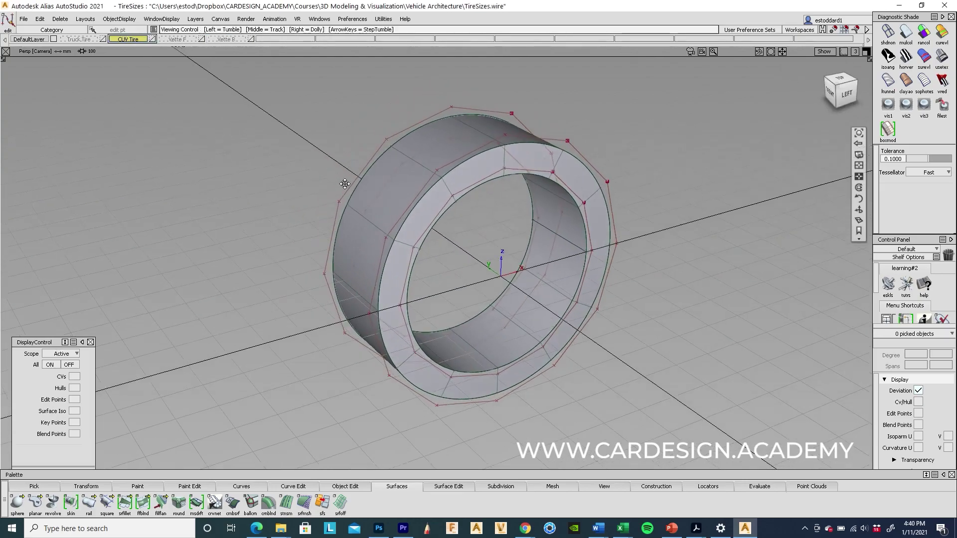
pyautogui.keyDown('alt'); pyautogui.keyDown('shift'); pyautogui.moveTo(345, 184); pyautogui.dragTo(347, 184, button='middle'); pyautogui.keyUp('shift'); pyautogui.keyUp('alt')
pyautogui.keyDown('ctrl'); pyautogui.keyDown('shift'); pyautogui.moveTo(334, 141); pyautogui.dragTo(333, 164); pyautogui.keyUp('shift'); pyautogui.keyUp('ctrl')
pyautogui.moveTo(313, 125); pyautogui.dragTo(501, 376)
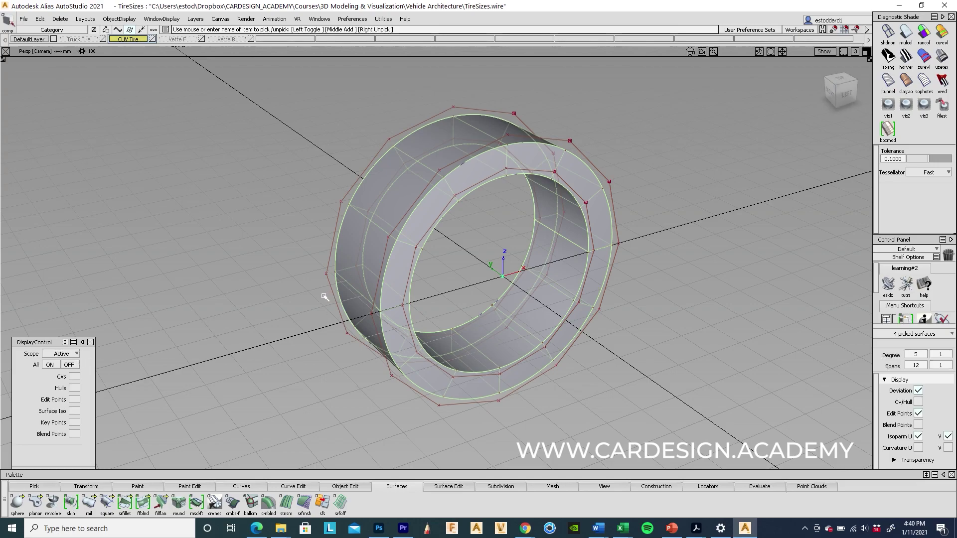
pyautogui.moveTo(181, 341); pyautogui.dragTo(235, 194)
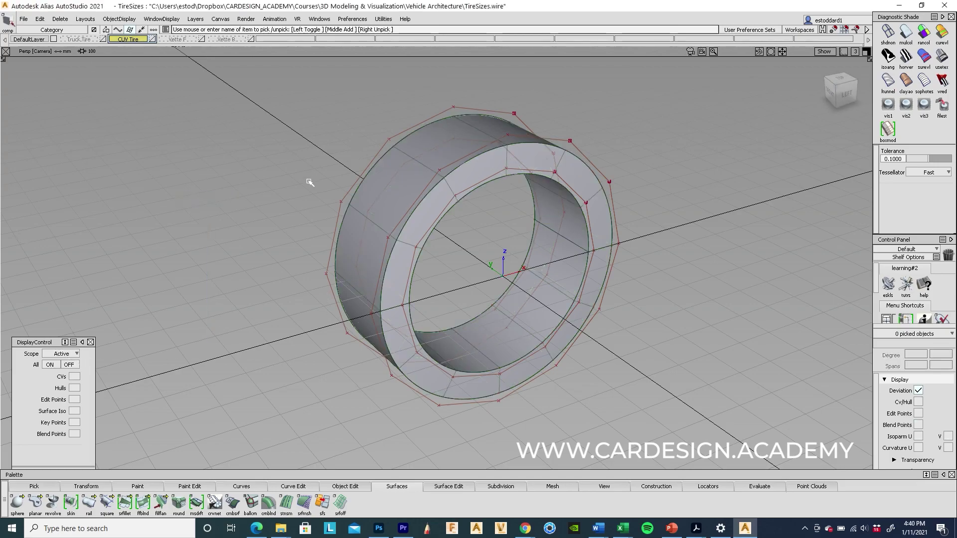
# Step: Turn off all control point, hull and edit point display on the CUV tire's surfaces and clear the selection
pyautogui.moveTo(296, 161); pyautogui.dragTo(460, 293)
pyautogui.keyDown('ctrl'); pyautogui.keyDown('shift'); pyautogui.moveTo(346, 173); pyautogui.dragTo(344, 150); pyautogui.keyUp('shift'); pyautogui.keyUp('ctrl')
pyautogui.moveTo(267, 346); pyautogui.dragTo(439, 254)
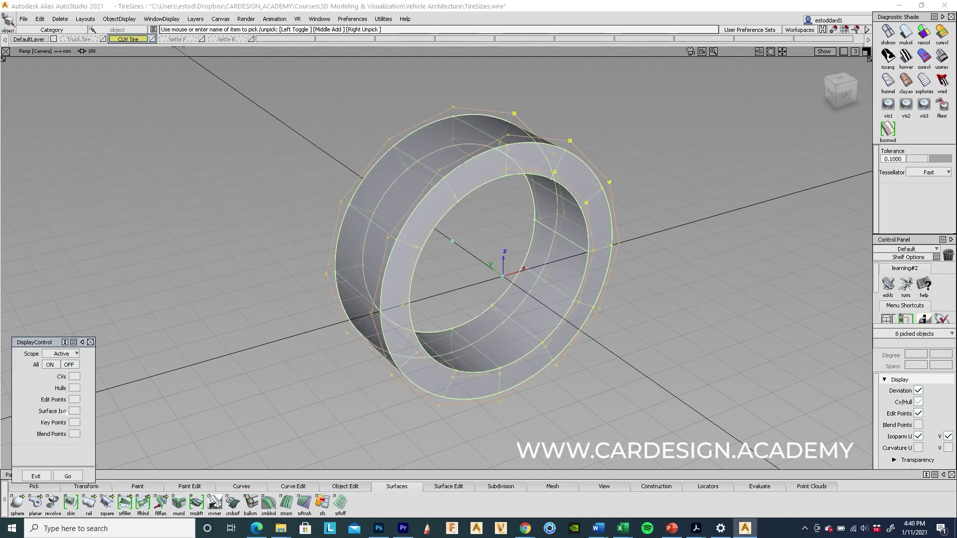
pyautogui.click(67, 477)
pyautogui.click(279, 391)
# Step: Round both outer circumference edges of the CUV tire with the Round tool
pyautogui.click(179, 503)
pyautogui.click(417, 209)
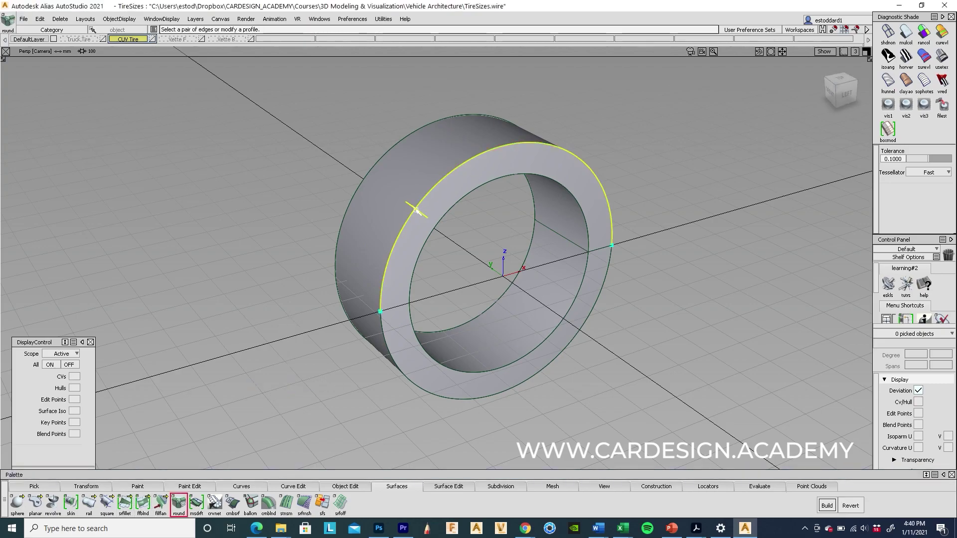
pyautogui.click(388, 352)
pyautogui.click(342, 238)
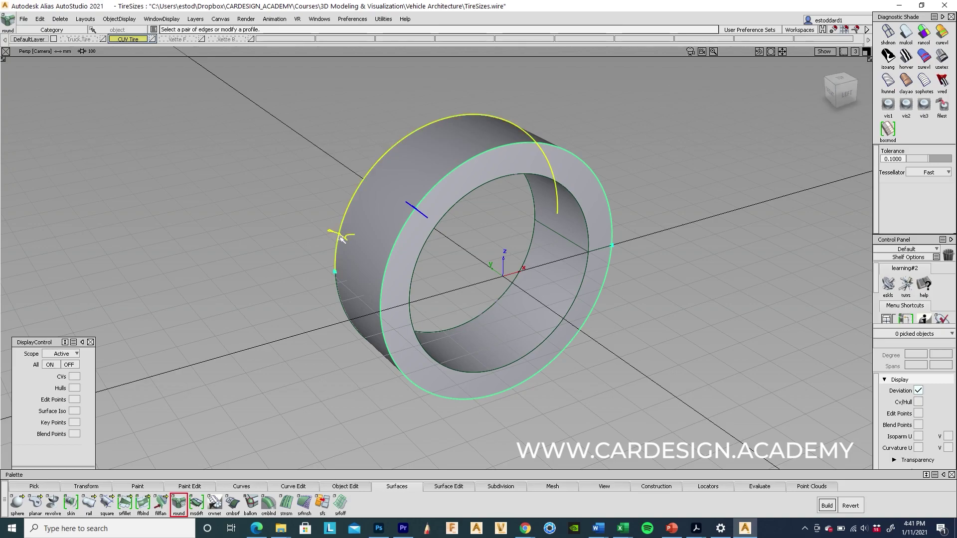
pyautogui.click(341, 296)
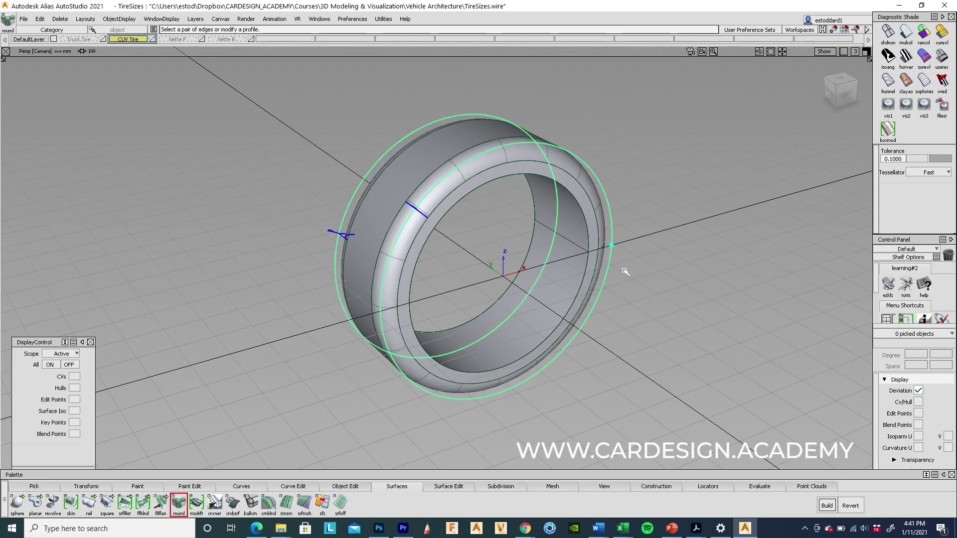
pyautogui.keyDown('alt'); pyautogui.keyDown('shift'); pyautogui.moveTo(401, 170); pyautogui.dragTo(675, 193); pyautogui.keyUp('shift'); pyautogui.keyUp('alt')
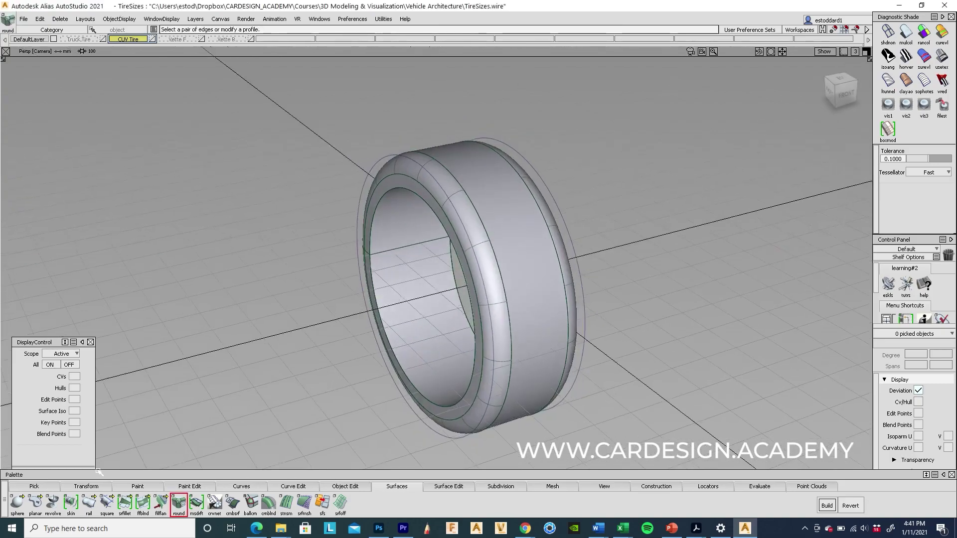
# Step: Cap the wheel opening on one side of the CUV tire with a planar surface
pyautogui.click(35, 501)
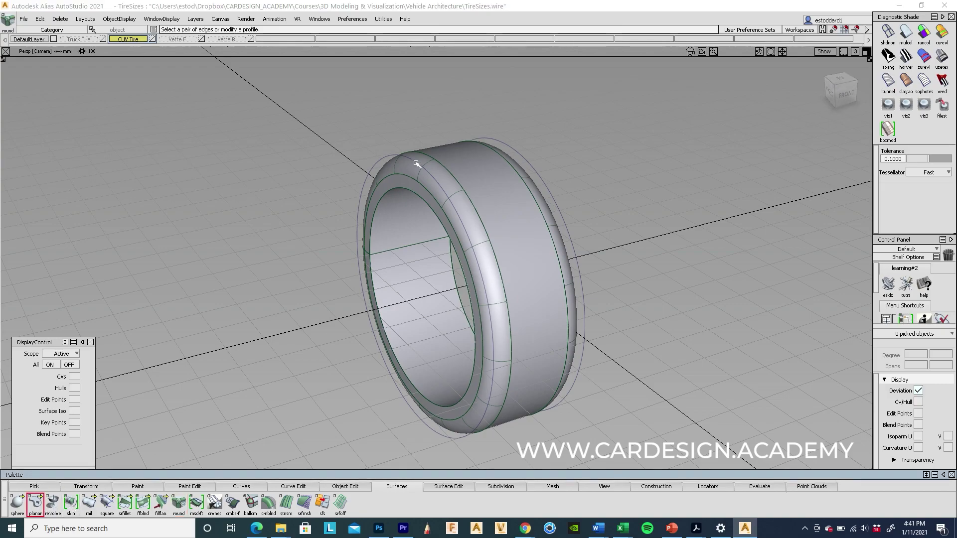
pyautogui.click(410, 189)
pyautogui.click(418, 195)
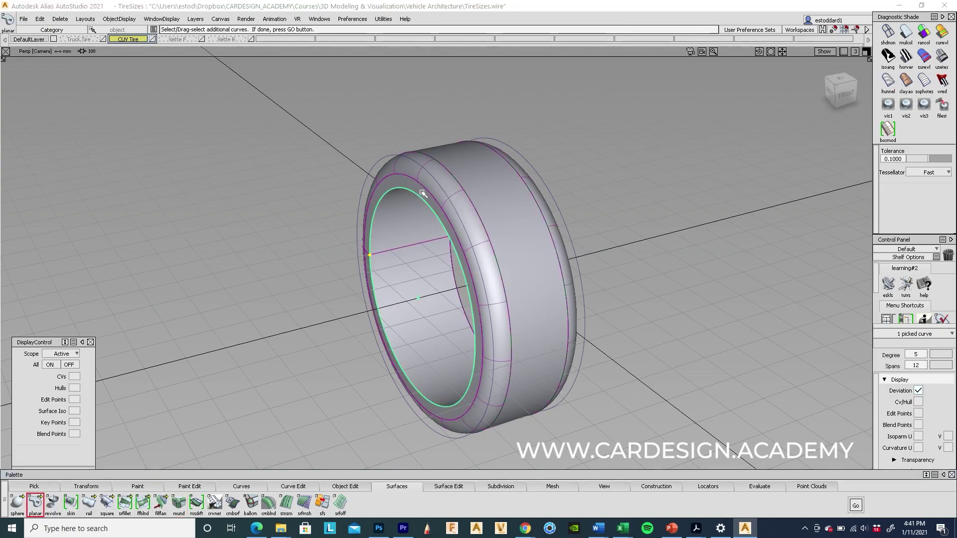
pyautogui.press('space')
pyautogui.click(580, 220)
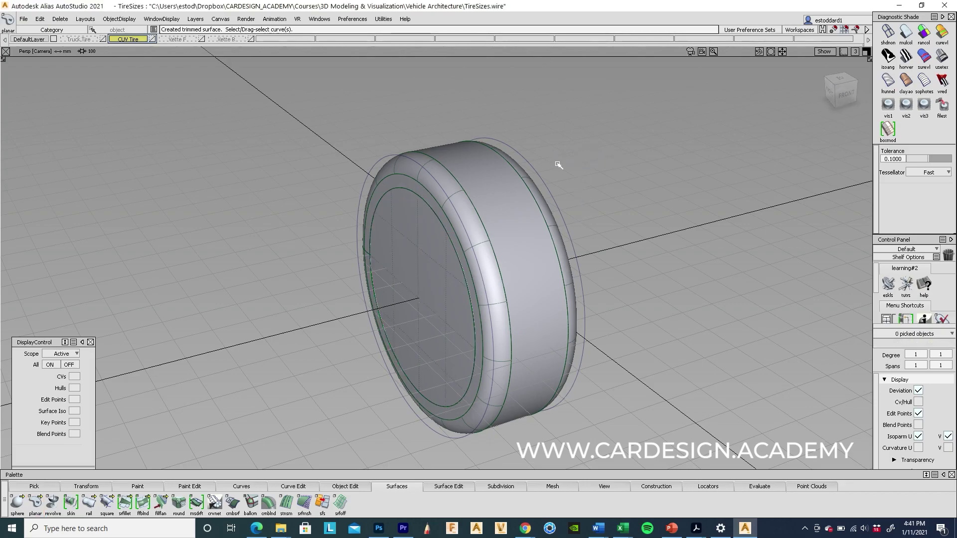
# Step: Select the CUV tire's inner barrel surface and snap its pivot onto the edge at the capped side
pyautogui.keyDown('alt'); pyautogui.keyDown('shift'); pyautogui.moveTo(527, 160); pyautogui.dragTo(254, 162); pyautogui.keyUp('shift'); pyautogui.keyUp('alt')
pyautogui.keyDown('ctrl'); pyautogui.keyDown('shift'); pyautogui.moveTo(545, 223); pyautogui.dragTo(535, 231); pyautogui.keyUp('shift'); pyautogui.keyUp('ctrl')
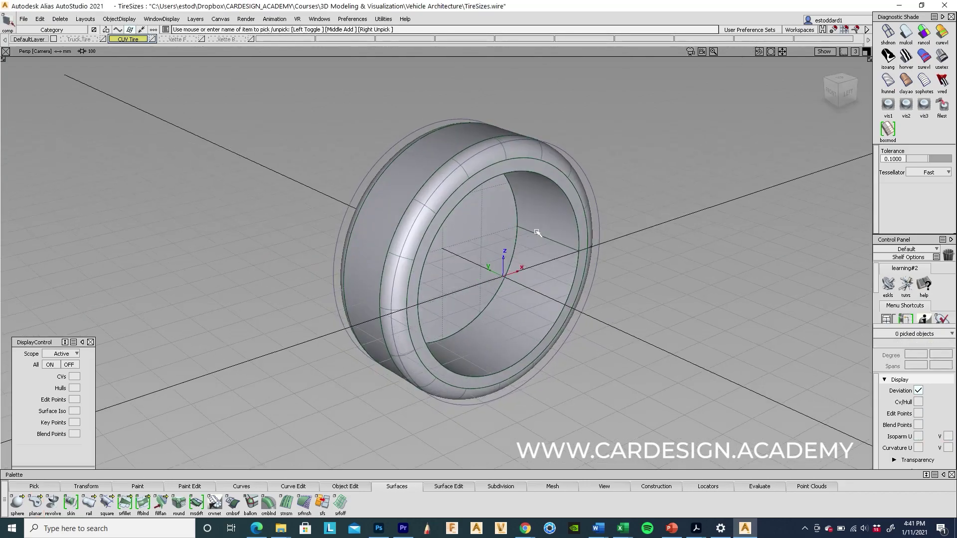
pyautogui.click(538, 234)
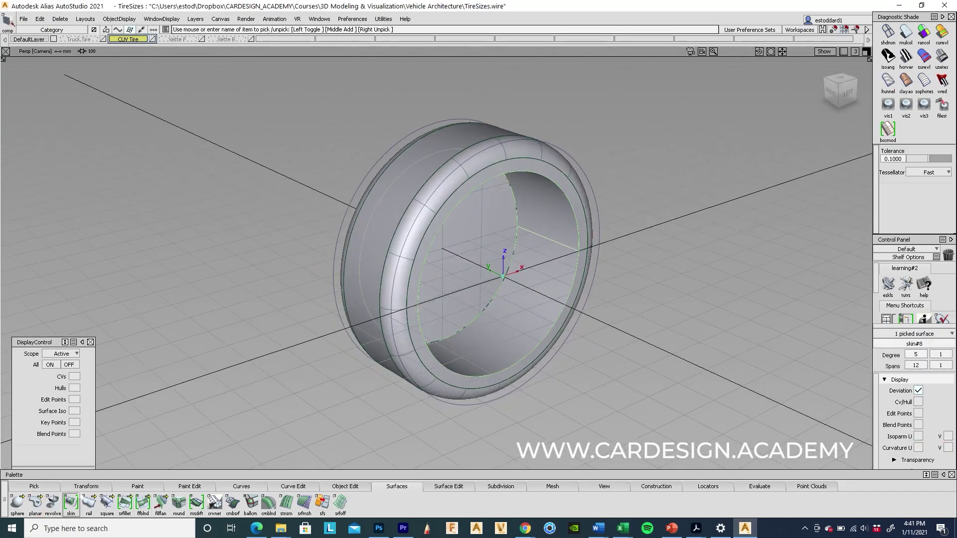
pyautogui.click(86, 486)
pyautogui.click(125, 502)
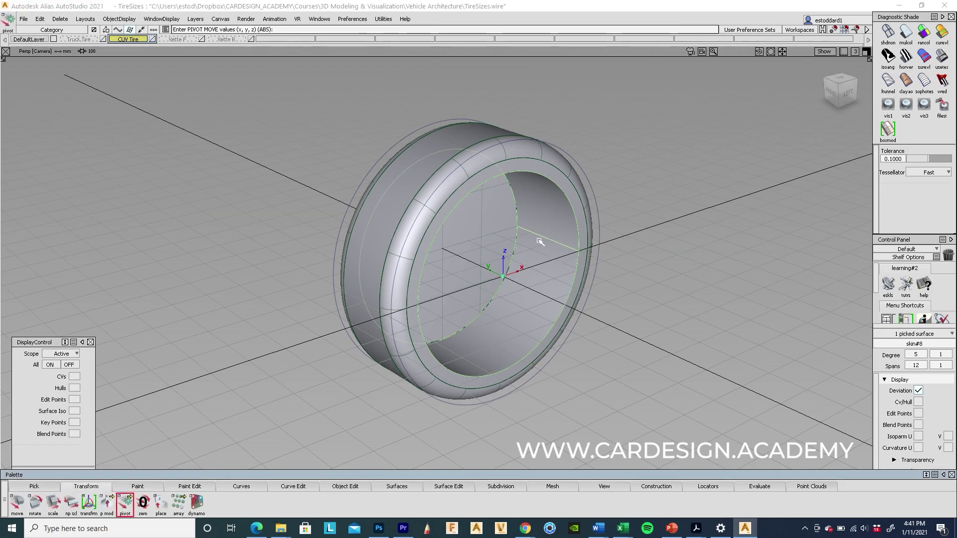
pyautogui.keyDown('ctrl'); pyautogui.keyDown('alt'); pyautogui.moveTo(542, 239); pyautogui.dragTo(464, 207); pyautogui.keyUp('alt'); pyautogui.keyUp('ctrl')
# Step: Try a non-proportional scale of the inner barrel, accepting removal of its construction history, and undo the scaling
pyautogui.keyDown('ctrl'); pyautogui.keyDown('shift'); pyautogui.moveTo(707, 316); pyautogui.dragTo(687, 325, button='right'); pyautogui.keyUp('shift'); pyautogui.keyUp('ctrl')
pyautogui.keyDown('ctrl'); pyautogui.keyDown('shift'); pyautogui.moveTo(687, 324); pyautogui.dragTo(688, 328); pyautogui.keyUp('shift'); pyautogui.keyUp('ctrl')
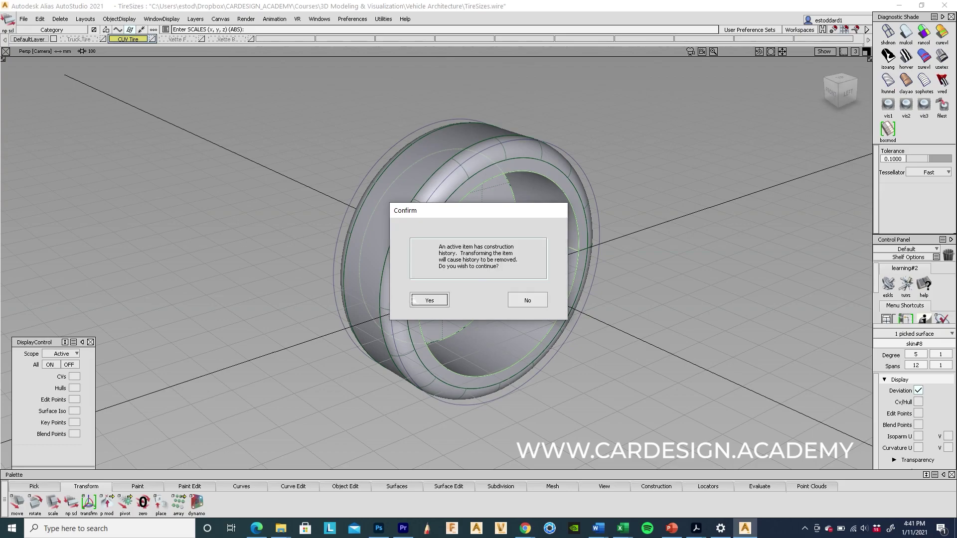
pyautogui.click(423, 300)
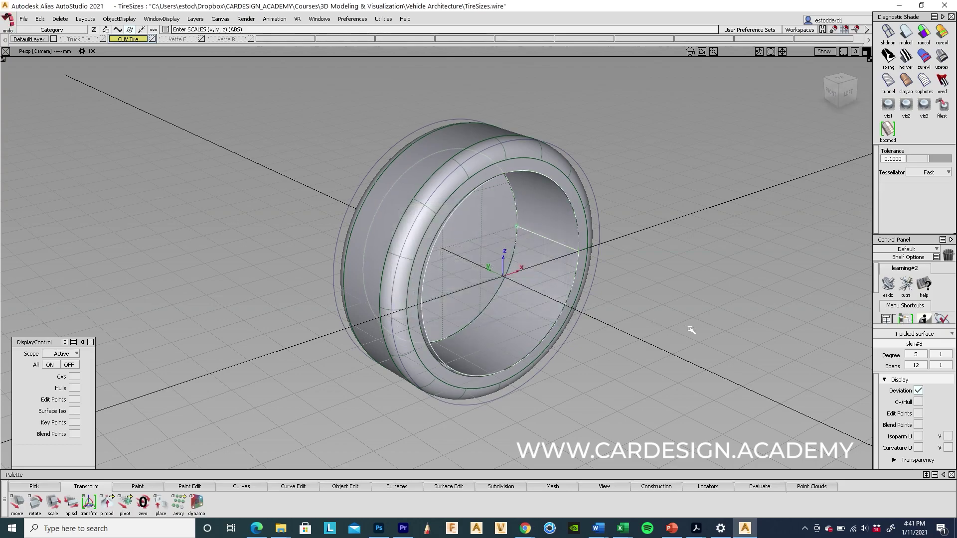
pyautogui.hotkey('ctrl', 'z')
# Step: Scale the inner barrel non-proportionally along its width so its open edge sits slightly inside the sidewall
pyautogui.keyDown('ctrl'); pyautogui.keyDown('shift'); pyautogui.moveTo(724, 357); pyautogui.dragTo(725, 357, button='right'); pyautogui.keyUp('shift'); pyautogui.keyUp('ctrl')
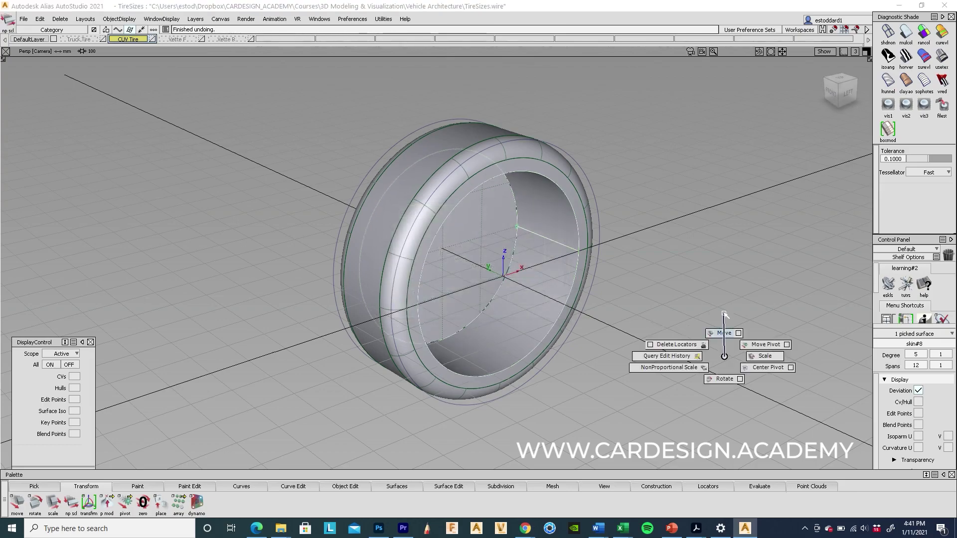
pyautogui.keyDown('ctrl'); pyautogui.keyDown('shift'); pyautogui.moveTo(703, 369); pyautogui.dragTo(704, 368); pyautogui.keyUp('shift'); pyautogui.keyUp('ctrl')
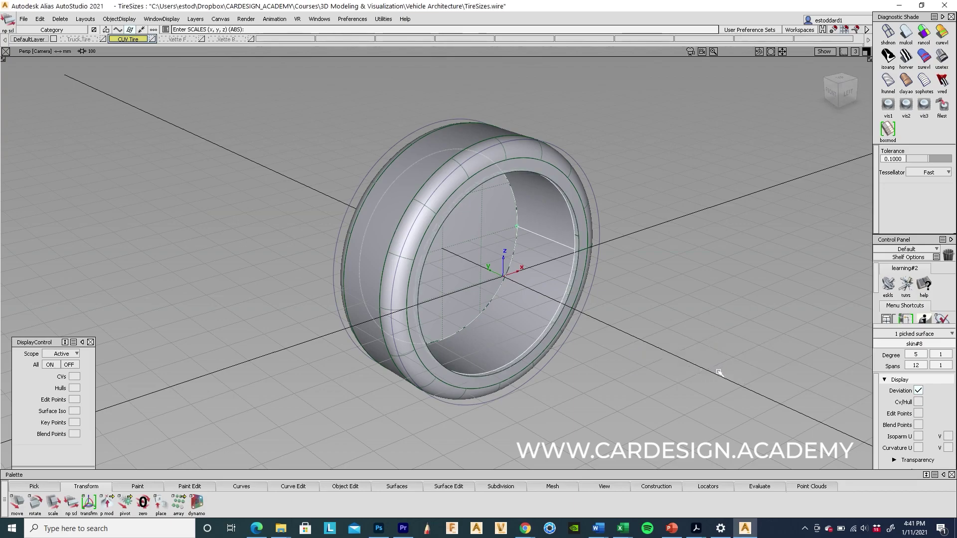
pyautogui.moveTo(719, 372); pyautogui.dragTo(722, 372, button='middle')
pyautogui.keyDown('ctrl'); pyautogui.keyDown('shift'); pyautogui.moveTo(664, 412); pyautogui.dragTo(648, 346); pyautogui.keyUp('shift'); pyautogui.keyUp('ctrl')
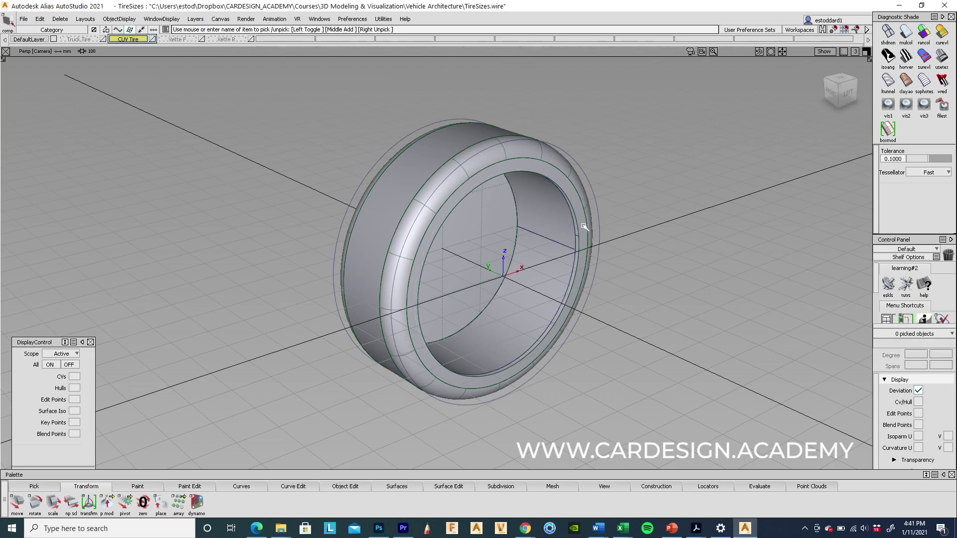
# Step: Delete the flat sidewall ring on the open side of the CUV tire
pyautogui.click(584, 226)
pyautogui.press('Delete')
pyautogui.click(426, 295)
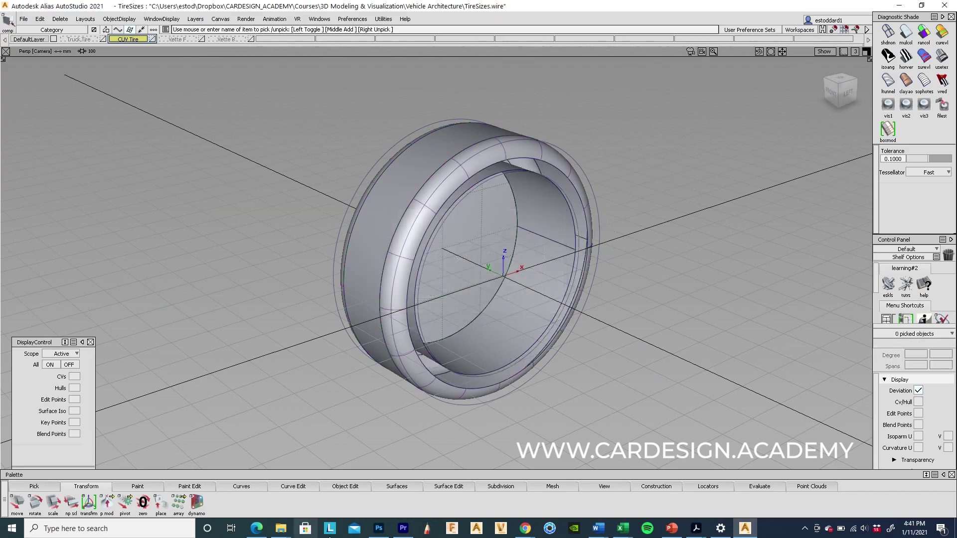
# Step: Skin a new sidewall between the CUV tire's rounded edge boundary and the narrowed barrel's open edge
pyautogui.click(394, 486)
pyautogui.click(71, 502)
pyautogui.click(577, 200)
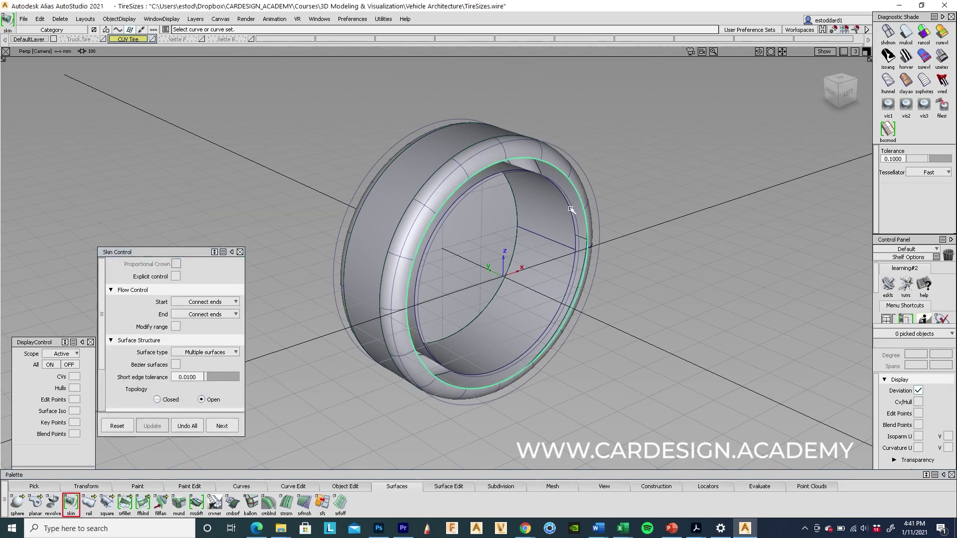
pyautogui.click(571, 210)
pyautogui.keyDown('ctrl'); pyautogui.keyDown('shift'); pyautogui.moveTo(643, 275); pyautogui.dragTo(694, 276); pyautogui.keyUp('shift'); pyautogui.keyUp('ctrl')
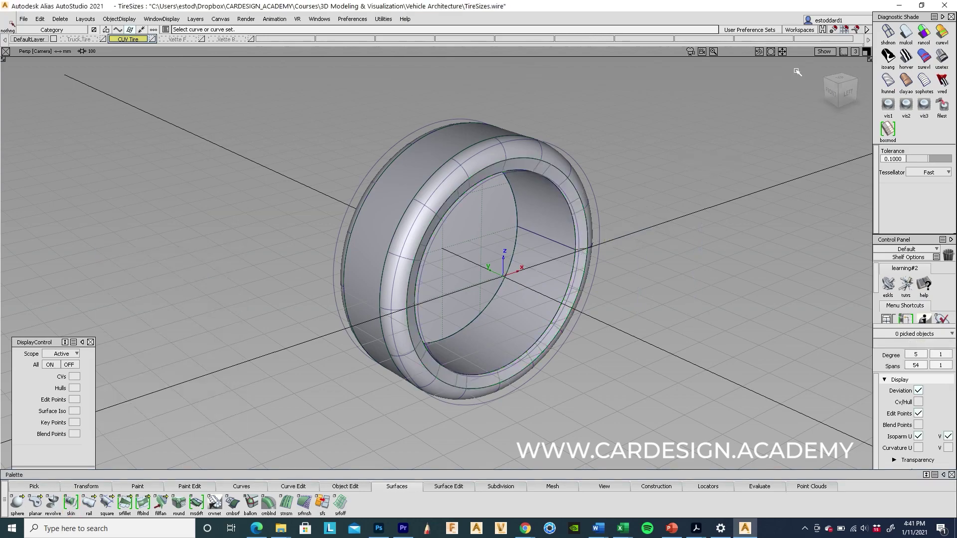
# Step: Hide the model lines and inspect the shaded CUV tire from several angles
pyautogui.click(821, 52)
pyautogui.click(813, 86)
pyautogui.keyDown('alt'); pyautogui.keyDown('shift'); pyautogui.moveTo(703, 227); pyautogui.dragTo(684, 232, button='right'); pyautogui.keyUp('shift'); pyautogui.keyUp('alt')
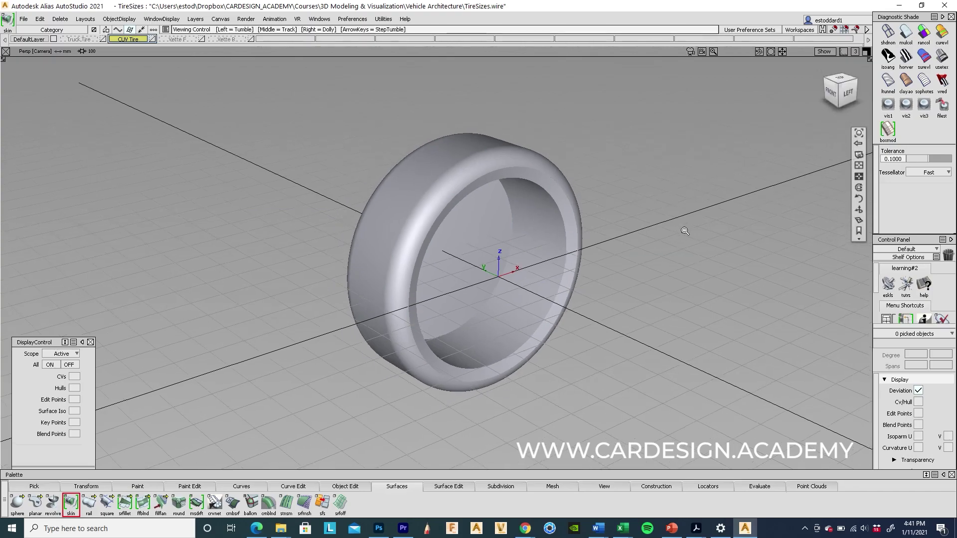
pyautogui.keyDown('alt'); pyautogui.keyDown('shift'); pyautogui.moveTo(684, 231); pyautogui.dragTo(662, 143); pyautogui.keyUp('shift'); pyautogui.keyUp('alt')
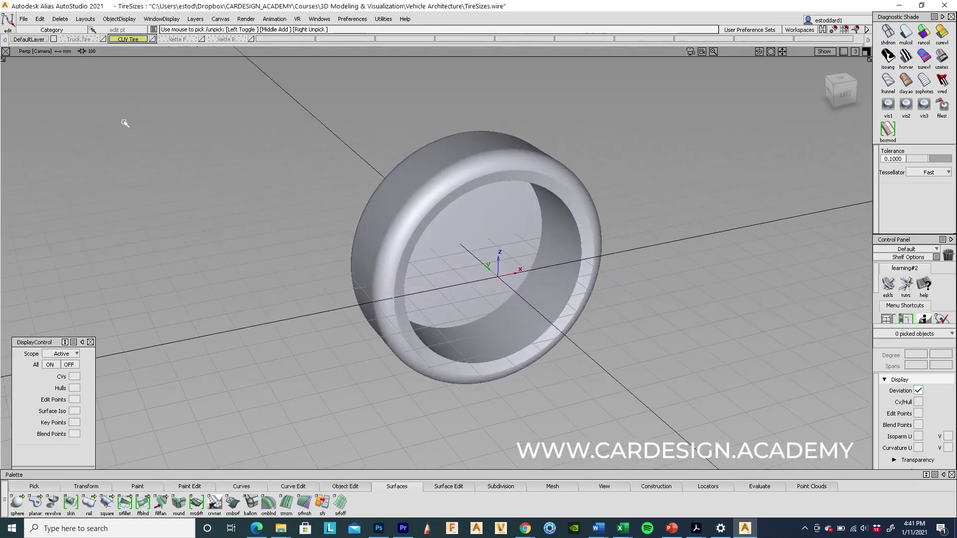
# Step: Make the Truck Tire layer visible and active, and turn the model line display back on
pyautogui.rightClick(84, 39)
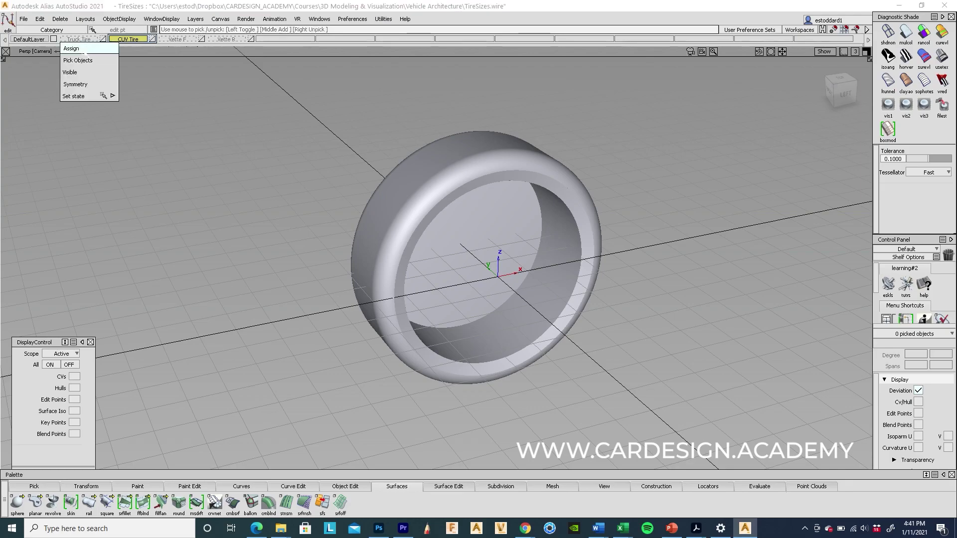
pyautogui.click(71, 72)
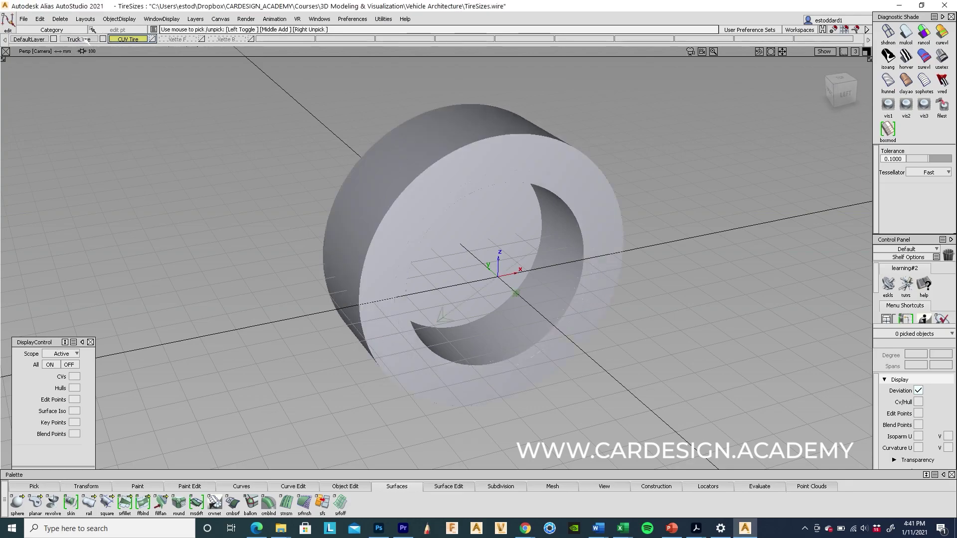
pyautogui.click(84, 39)
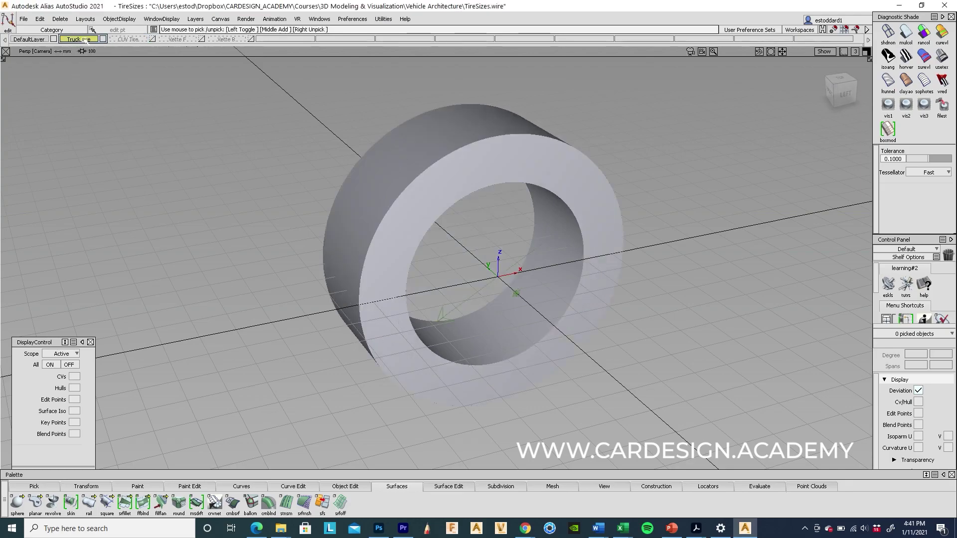
pyautogui.click(822, 52)
pyautogui.click(812, 77)
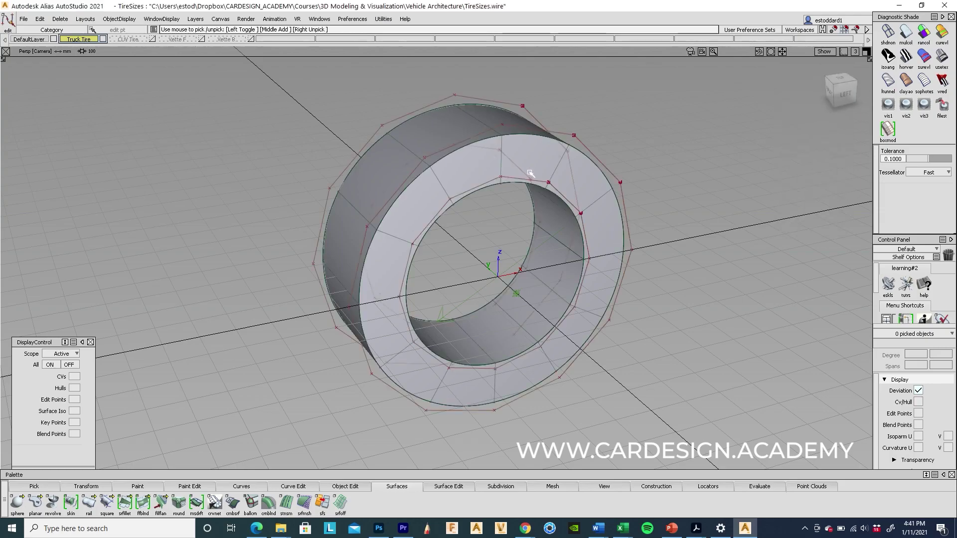
# Step: Turn off all control point, hull and edit point display on the truck tire's surfaces and clear the selection
pyautogui.moveTo(309, 125); pyautogui.dragTo(465, 261)
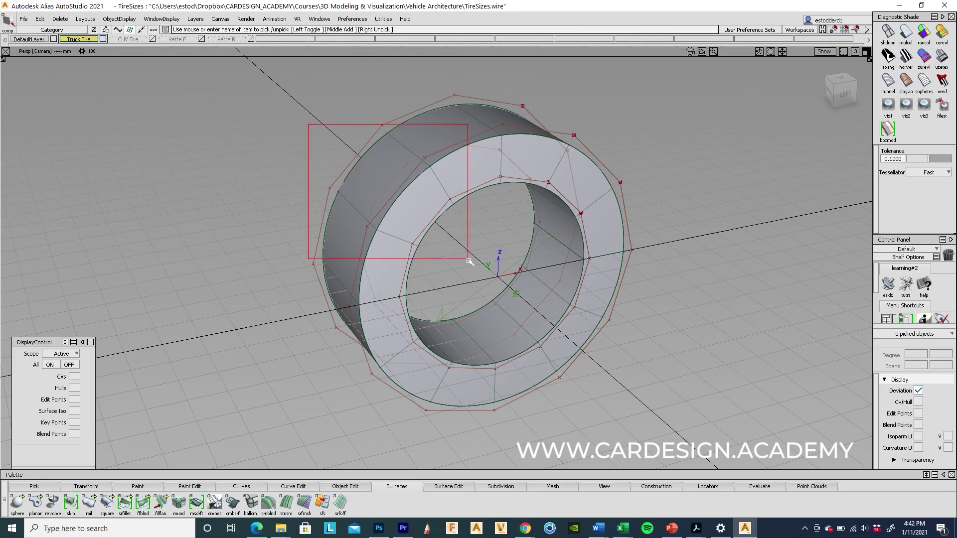
pyautogui.click(312, 144)
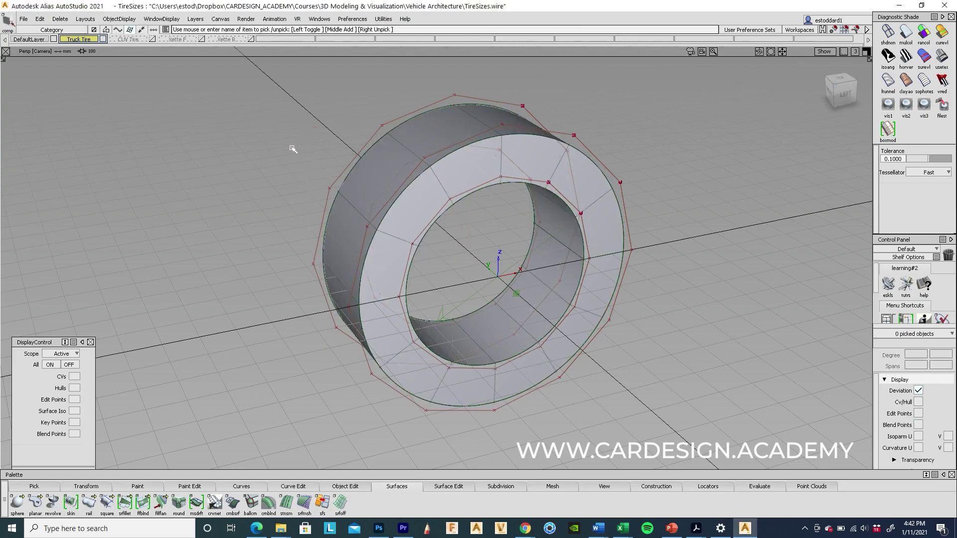
pyautogui.keyDown('ctrl'); pyautogui.keyDown('shift'); pyautogui.moveTo(322, 115); pyautogui.dragTo(448, 251); pyautogui.keyUp('shift'); pyautogui.keyUp('ctrl')
pyautogui.click(69, 364)
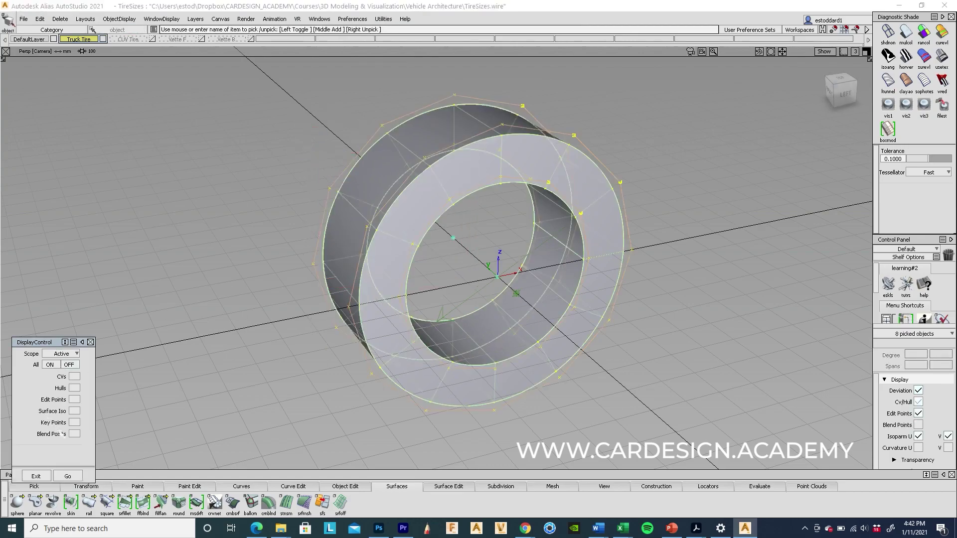
pyautogui.click(68, 477)
pyautogui.click(290, 323)
# Step: Round both outer circumference edges of the truck tire with a radius of 70
pyautogui.keyDown('alt'); pyautogui.keyDown('shift'); pyautogui.moveTo(292, 323); pyautogui.dragTo(406, 329); pyautogui.keyUp('shift'); pyautogui.keyUp('alt')
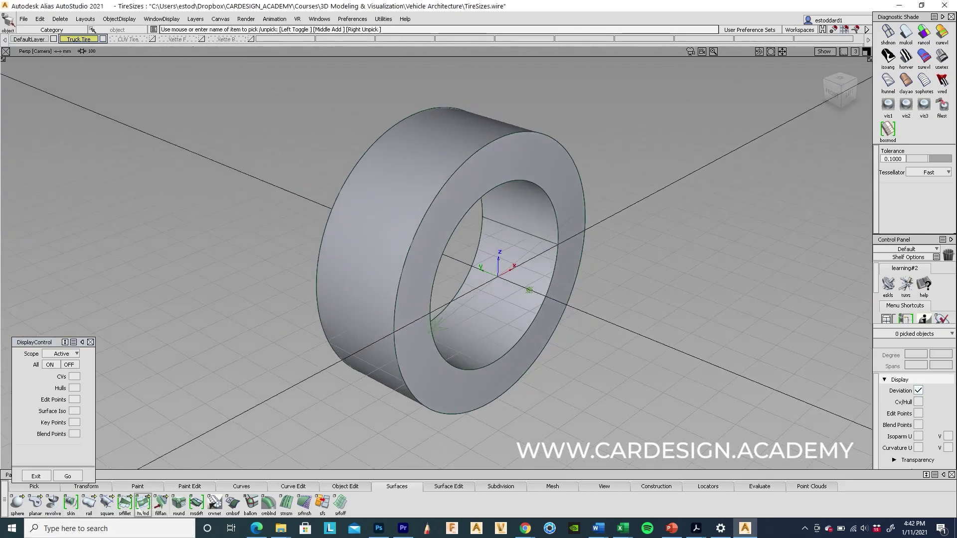
pyautogui.click(178, 503)
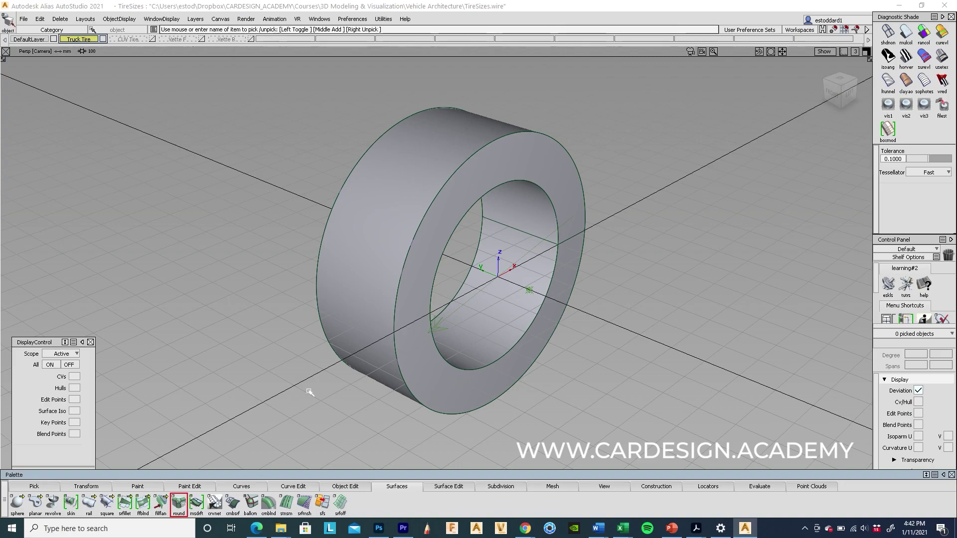
pyautogui.click(467, 154)
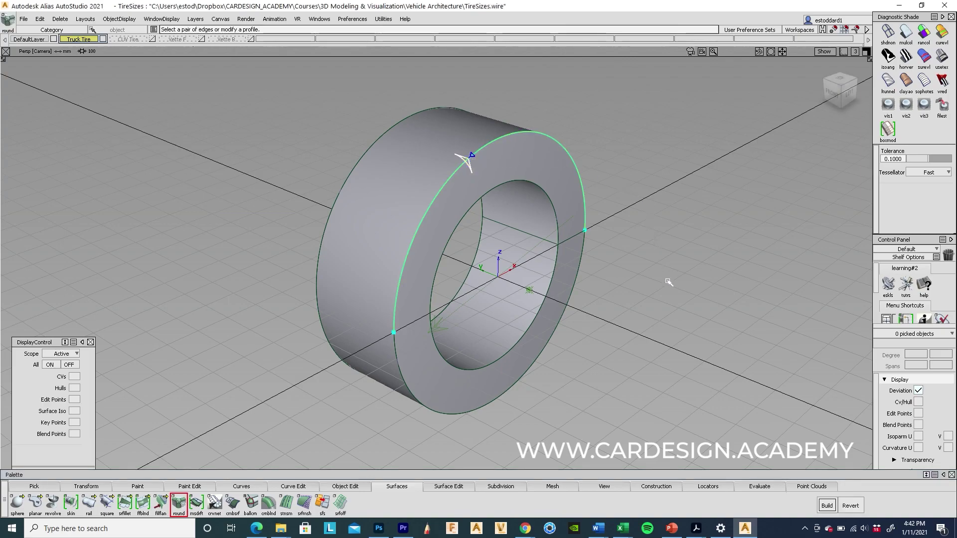
pyautogui.keyDown('alt'); pyautogui.keyDown('shift'); pyautogui.moveTo(670, 285); pyautogui.dragTo(666, 252); pyautogui.keyUp('shift'); pyautogui.keyUp('alt')
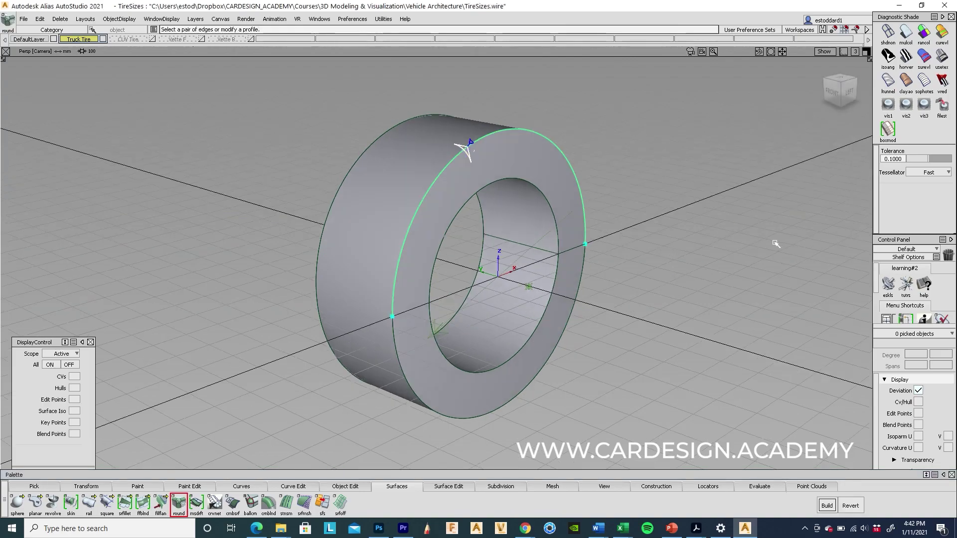
pyautogui.write('70')
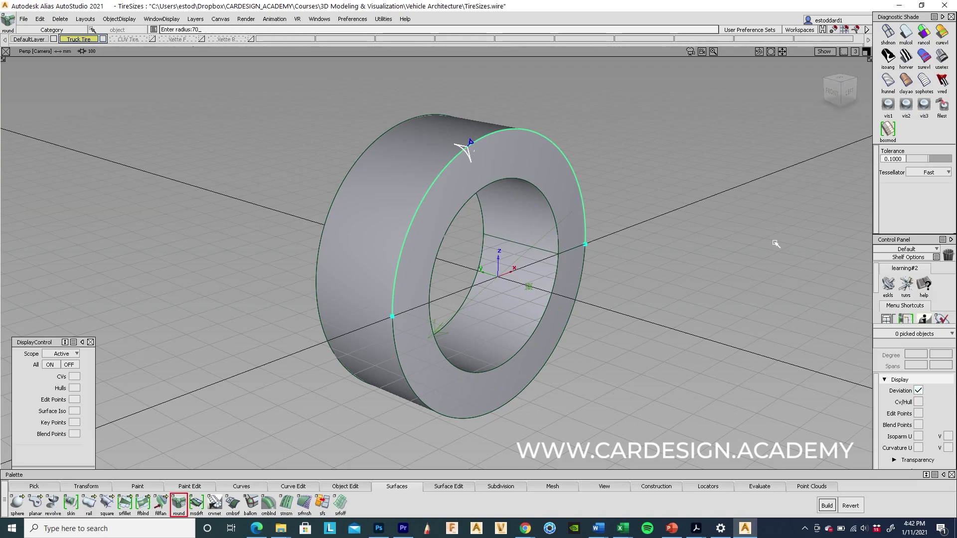
pyautogui.click(465, 417)
pyautogui.click(335, 197)
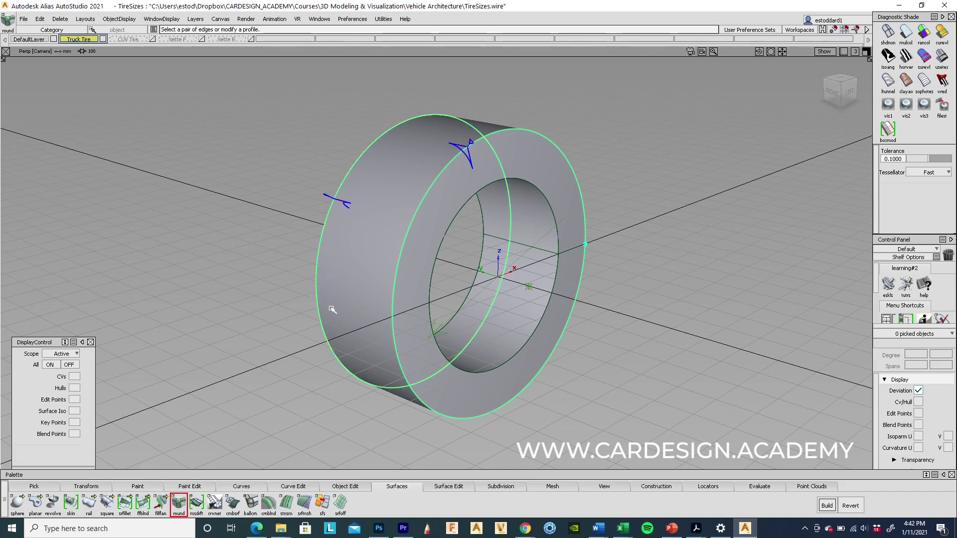
pyautogui.press('space')
pyautogui.keyDown('ctrl'); pyautogui.keyDown('shift'); pyautogui.moveTo(741, 213); pyautogui.dragTo(378, 259); pyautogui.keyUp('shift'); pyautogui.keyUp('ctrl')
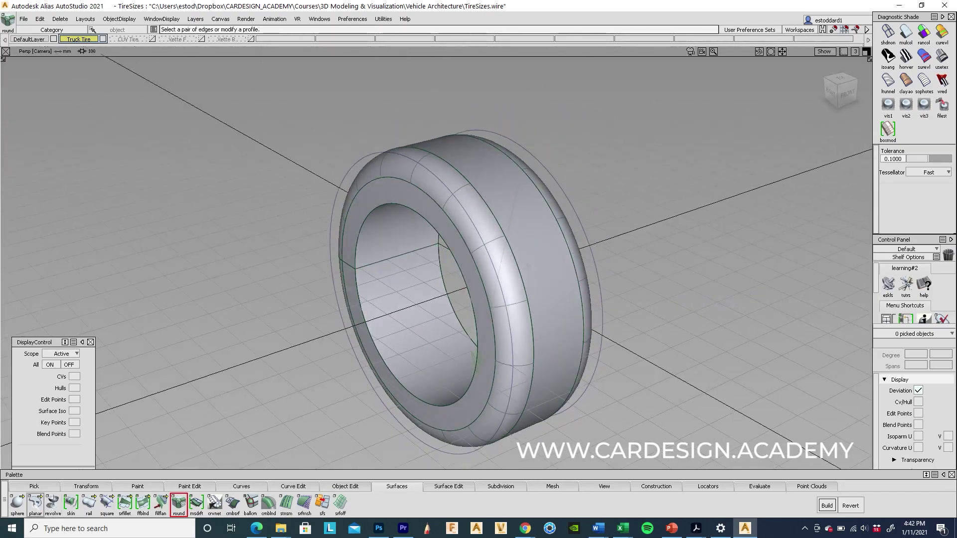
# Step: Cap the truck tire's wheel opening with a planar surface built from the inner circular edge
pyautogui.click(36, 506)
pyautogui.click(391, 205)
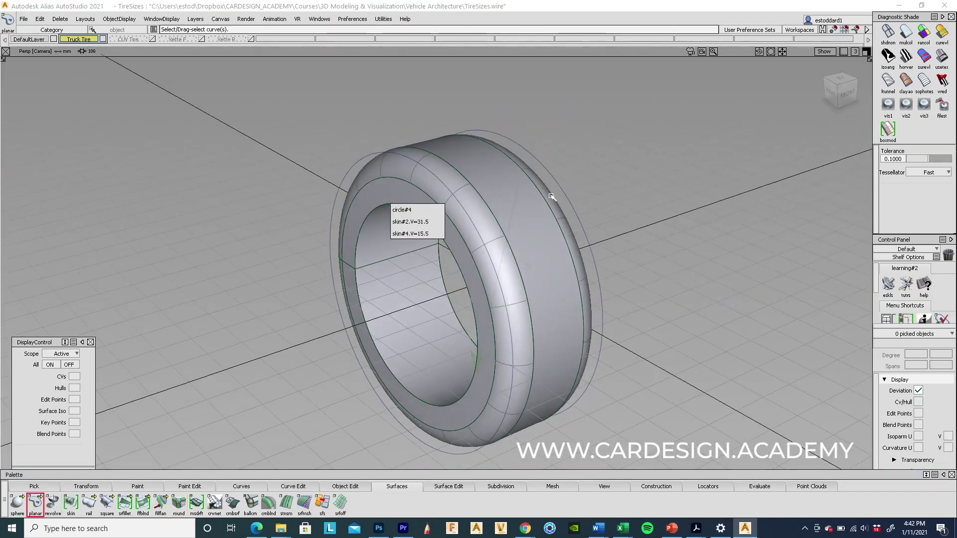
pyautogui.click(400, 209)
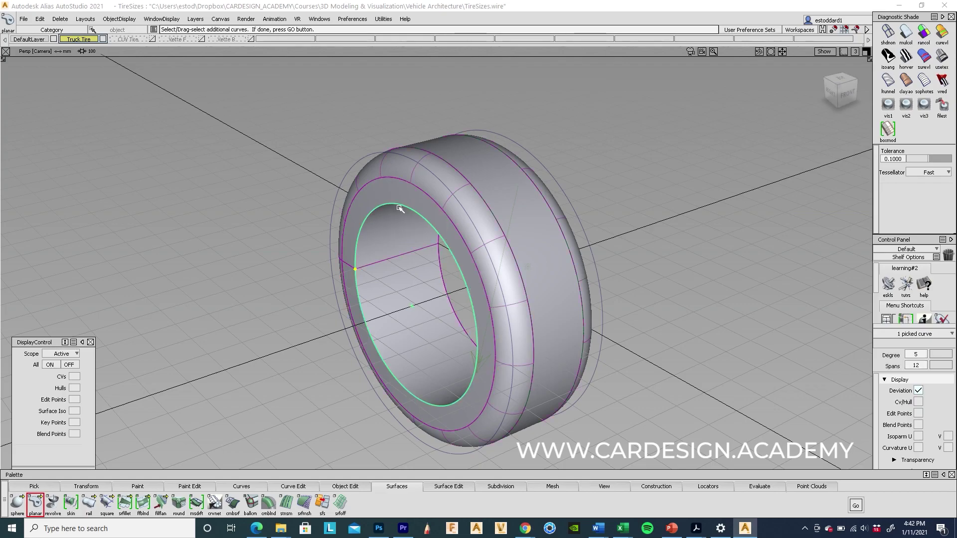
pyautogui.keyDown('alt'); pyautogui.keyDown('shift'); pyautogui.moveTo(578, 187); pyautogui.dragTo(89, 192); pyautogui.keyUp('shift'); pyautogui.keyUp('alt')
pyautogui.click(435, 226)
pyautogui.keyDown('alt'); pyautogui.keyDown('shift'); pyautogui.moveTo(464, 222); pyautogui.dragTo(679, 217, button='right'); pyautogui.keyUp('shift'); pyautogui.keyUp('alt')
# Step: Place the pivot of the truck tire's inner barrel surface at the grid origin
pyautogui.keyDown('ctrl'); pyautogui.keyDown('shift'); pyautogui.moveTo(608, 172); pyautogui.dragTo(582, 190); pyautogui.keyUp('shift'); pyautogui.keyUp('ctrl')
pyautogui.click(565, 230)
pyautogui.click(79, 487)
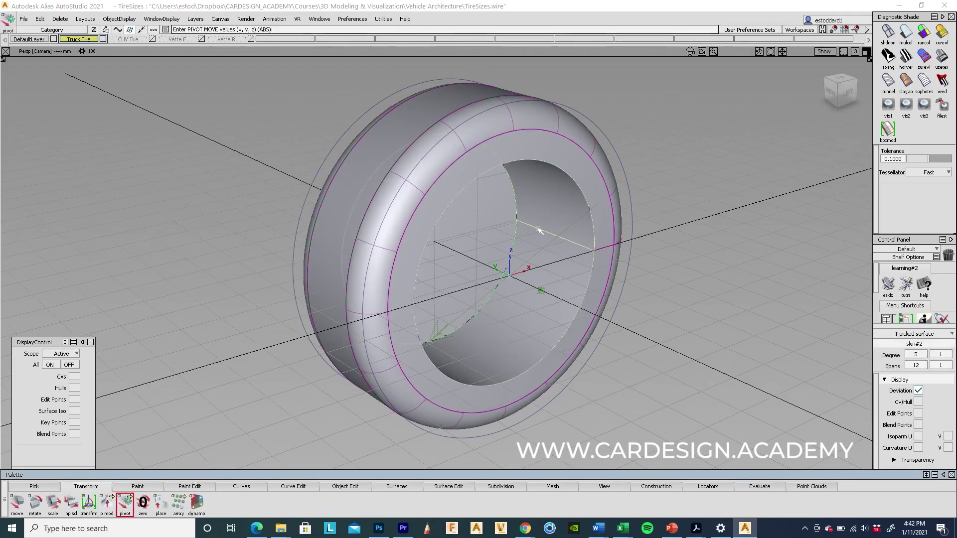
pyautogui.keyDown('ctrl'); pyautogui.keyDown('alt'); pyautogui.moveTo(538, 228); pyautogui.dragTo(452, 207); pyautogui.keyUp('alt'); pyautogui.keyUp('ctrl')
# Step: Try to narrow the inner barrel surface across the tire's width with a non-proportional scale while construction history is still attached
pyautogui.keyDown('ctrl'); pyautogui.keyDown('shift'); pyautogui.moveTo(745, 311); pyautogui.dragTo(745, 312, button='right'); pyautogui.keyUp('shift'); pyautogui.keyUp('ctrl')
pyautogui.keyDown('ctrl'); pyautogui.keyDown('shift'); pyautogui.moveTo(746, 312); pyautogui.dragTo(722, 323); pyautogui.keyUp('shift'); pyautogui.keyUp('ctrl')
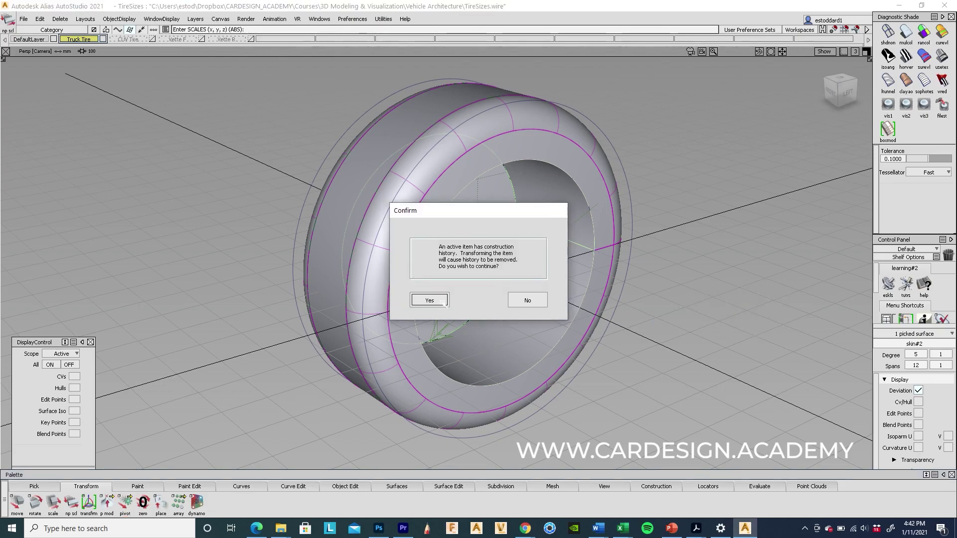
pyautogui.press('Return')
pyautogui.moveTo(711, 352); pyautogui.dragTo(745, 368, button='middle')
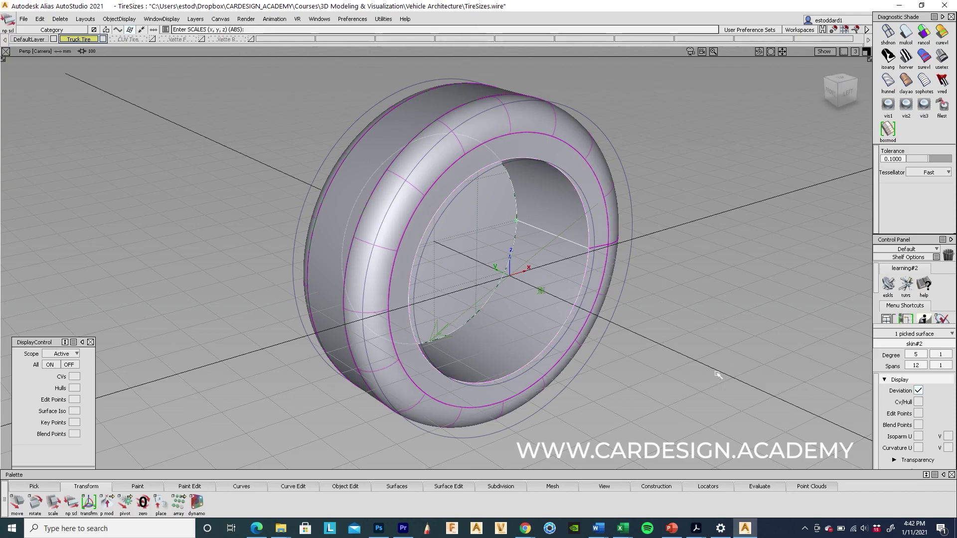
pyautogui.keyDown('alt'); pyautogui.keyDown('shift'); pyautogui.moveTo(718, 374); pyautogui.dragTo(724, 346); pyautogui.keyUp('shift'); pyautogui.keyUp('alt')
pyautogui.hotkey('ctrl', 'z')
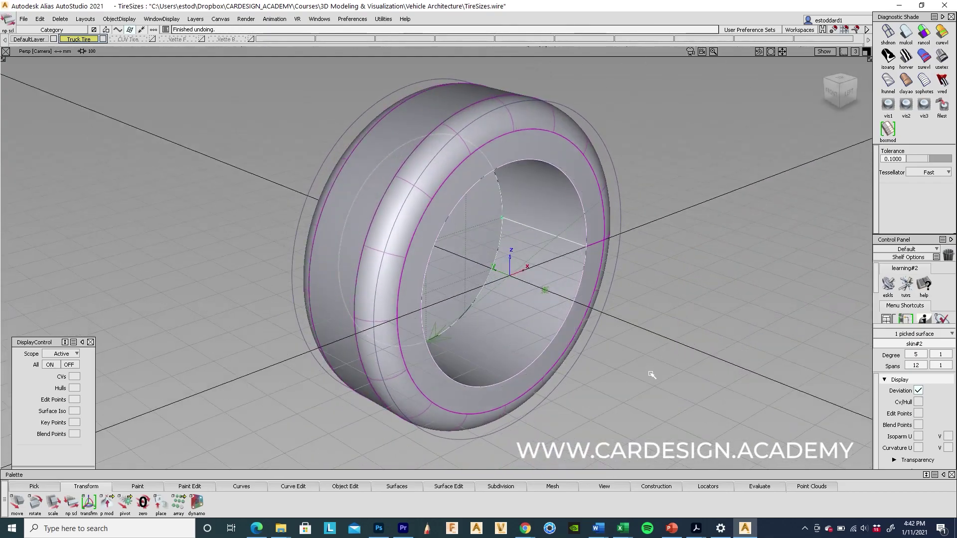
pyautogui.keyDown('ctrl'); pyautogui.keyDown('shift'); pyautogui.moveTo(748, 283); pyautogui.dragTo(724, 295, button='right'); pyautogui.keyUp('shift'); pyautogui.keyUp('ctrl')
pyautogui.moveTo(724, 295); pyautogui.dragTo(718, 294, button='middle')
pyautogui.hotkey('ctrl', 'z')
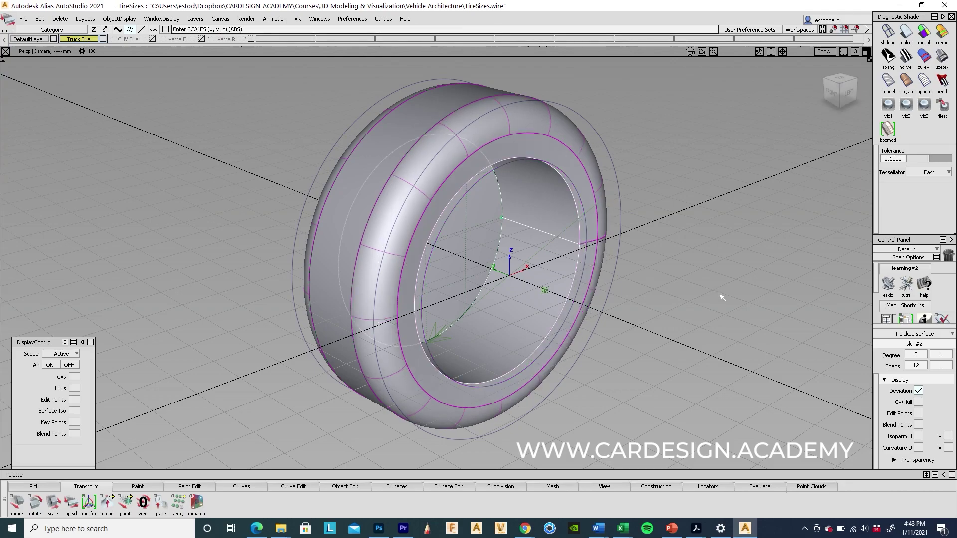
pyautogui.hotkey('ctrl', 'z')
# Step: Delete the construction history of all the truck tire's geometry
pyautogui.keyDown('ctrl'); pyautogui.keyDown('shift'); pyautogui.moveTo(624, 267); pyautogui.dragTo(664, 156); pyautogui.keyUp('shift'); pyautogui.keyUp('ctrl')
pyautogui.moveTo(660, 90); pyautogui.dragTo(241, 465)
pyautogui.click(60, 18)
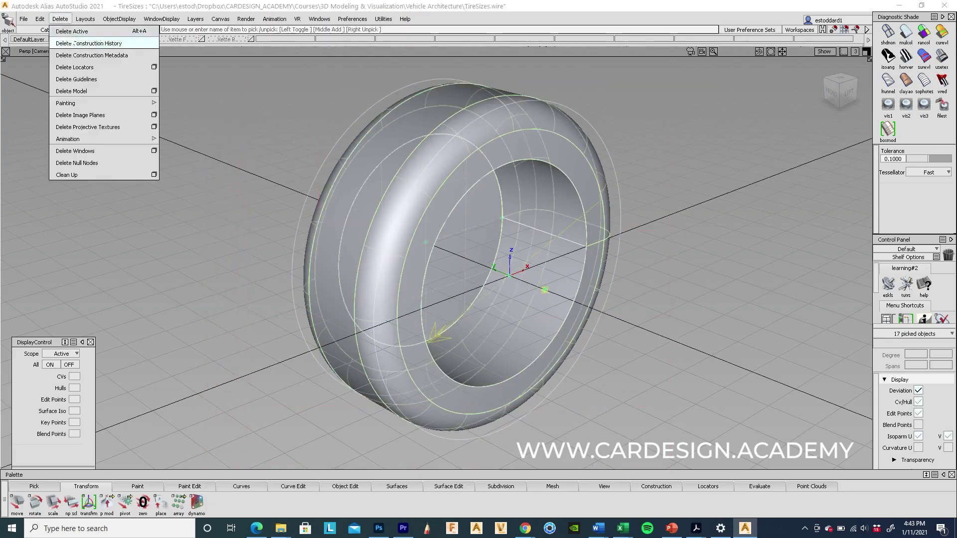
pyautogui.click(89, 44)
pyautogui.click(428, 295)
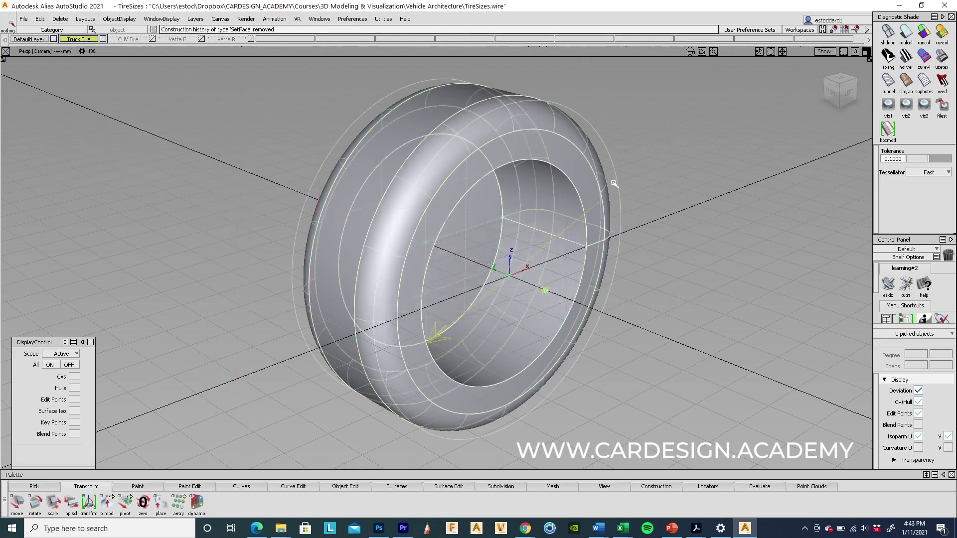
# Step: Scale the inner barrel surface non-proportionally to about 0.93 along Y
pyautogui.hotkey('ctrl', 'shift', 'd')
pyautogui.click(576, 241)
pyautogui.keyDown('ctrl'); pyautogui.keyDown('shift'); pyautogui.moveTo(705, 223); pyautogui.dragTo(674, 236, button='right'); pyautogui.keyUp('shift'); pyautogui.keyUp('ctrl')
pyautogui.moveTo(675, 236); pyautogui.dragTo(668, 238, button='middle')
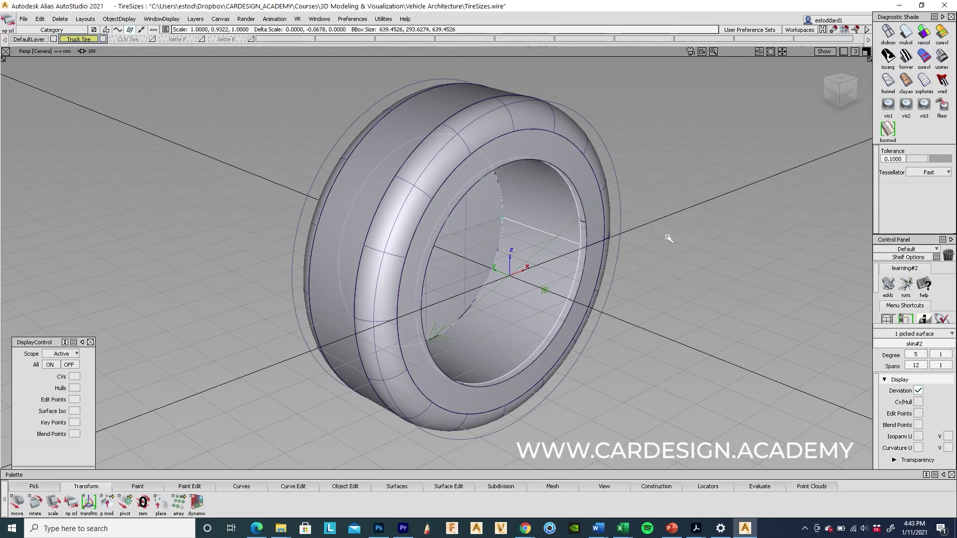
pyautogui.moveTo(668, 238); pyautogui.dragTo(667, 237)
# Step: Delete the flat sidewall surface between the rounded outer edge and the wheel opening
pyautogui.keyDown('ctrl'); pyautogui.keyDown('shift'); pyautogui.moveTo(609, 317); pyautogui.dragTo(610, 284); pyautogui.keyUp('shift'); pyautogui.keyUp('ctrl')
pyautogui.keyDown('ctrl'); pyautogui.keyDown('shift'); pyautogui.moveTo(576, 236); pyautogui.dragTo(586, 232); pyautogui.keyUp('shift'); pyautogui.keyUp('ctrl')
pyautogui.click(586, 232)
pyautogui.press('Delete')
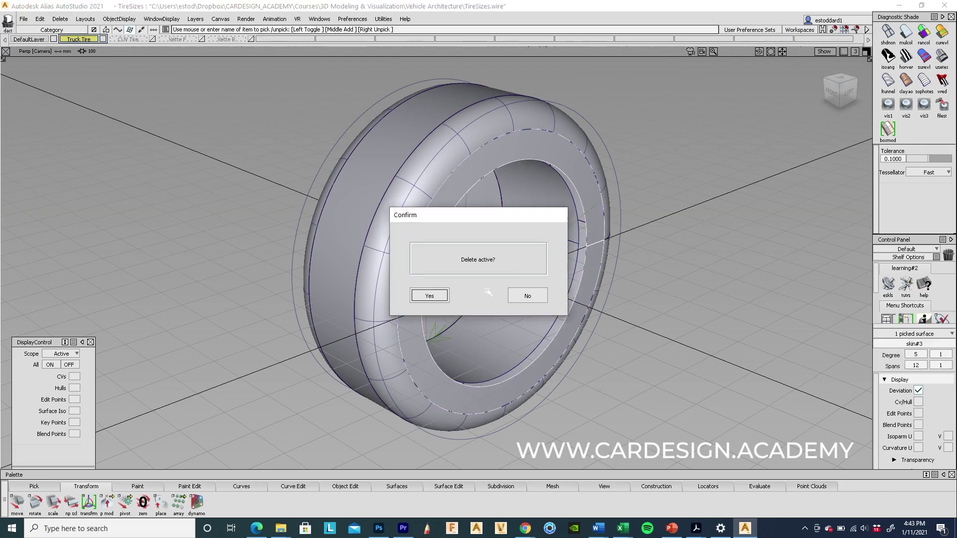
pyautogui.click(430, 296)
# Step: Draw an edit-point curve across the sidewall gap, from the rounded surface's inner edge to the barrel surface's edge
pyautogui.keyDown('alt'); pyautogui.keyDown('shift'); pyautogui.moveTo(668, 309); pyautogui.dragTo(619, 311); pyautogui.keyUp('shift'); pyautogui.keyUp('alt')
pyautogui.keyDown('alt'); pyautogui.keyDown('shift'); pyautogui.moveTo(786, 318); pyautogui.dragTo(653, 327, button='middle'); pyautogui.keyUp('shift'); pyautogui.keyUp('alt')
pyautogui.click(242, 485)
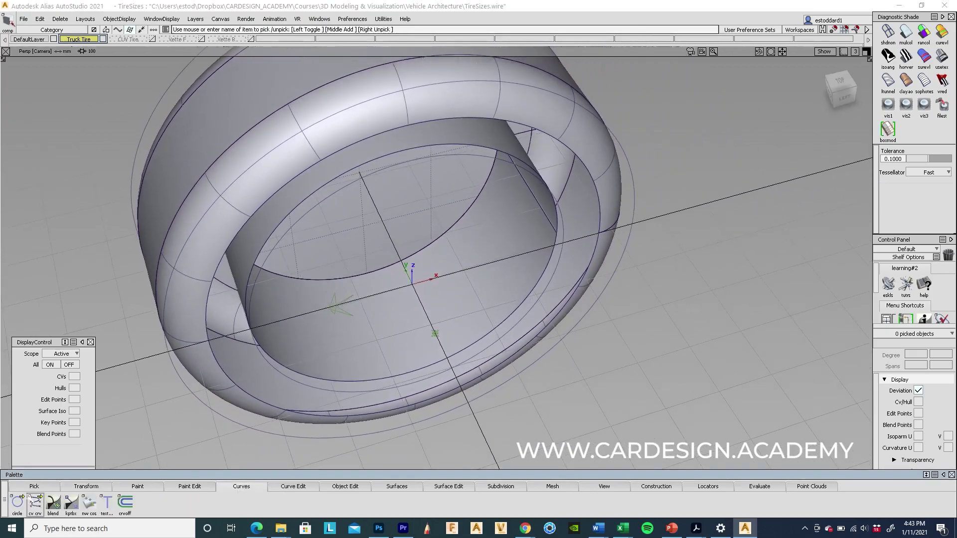
pyautogui.click(35, 503)
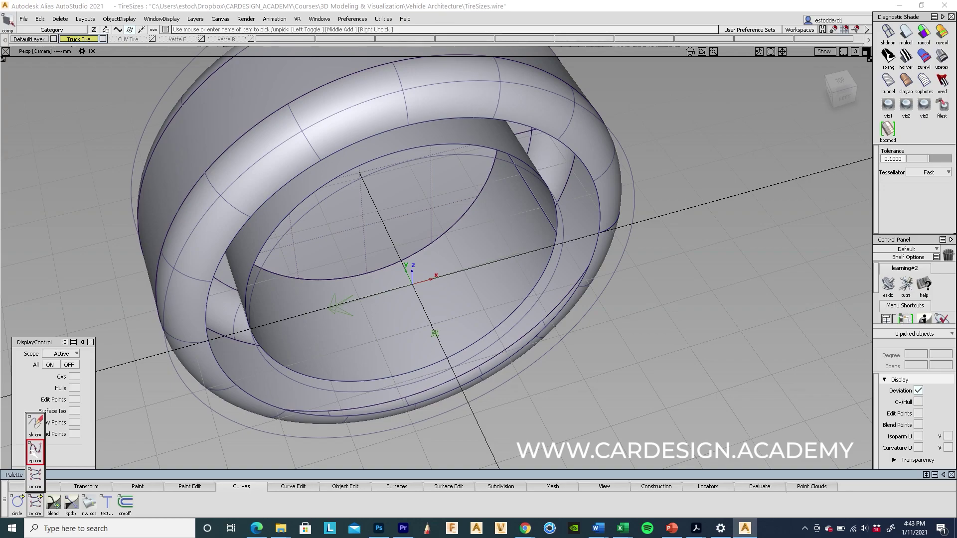
pyautogui.click(35, 451)
pyautogui.moveTo(610, 227); pyautogui.dragTo(588, 245)
pyautogui.keyDown('alt'); pyautogui.keyDown('shift'); pyautogui.moveTo(712, 326); pyautogui.dragTo(669, 289); pyautogui.keyUp('shift'); pyautogui.keyUp('alt')
pyautogui.hotkey('ctrl', 'z')
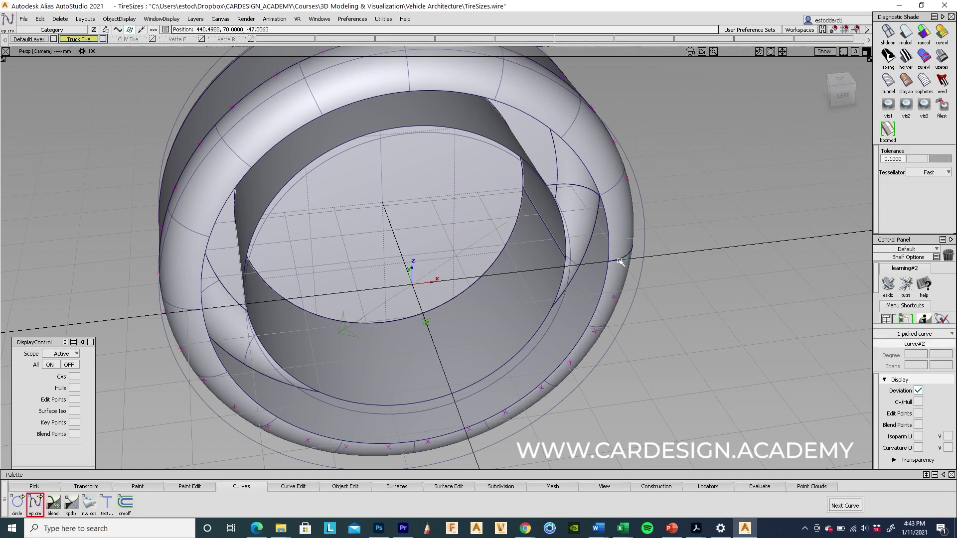
pyautogui.keyDown('alt'); pyautogui.keyDown('shift'); pyautogui.moveTo(613, 263); pyautogui.dragTo(679, 361); pyautogui.keyUp('shift'); pyautogui.keyUp('alt')
pyautogui.keyDown('alt'); pyautogui.keyDown('shift'); pyautogui.moveTo(679, 360); pyautogui.dragTo(752, 304, button='right'); pyautogui.keyUp('shift'); pyautogui.keyUp('alt')
pyautogui.keyDown('alt'); pyautogui.keyDown('shift'); pyautogui.moveTo(752, 304); pyautogui.dragTo(609, 352, button='middle'); pyautogui.keyUp('shift'); pyautogui.keyUp('alt')
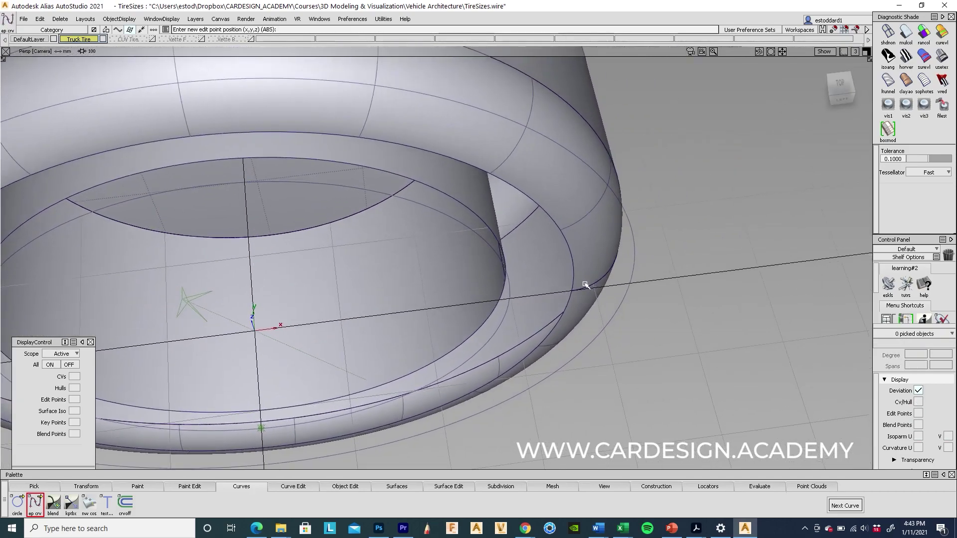
pyautogui.click(595, 283)
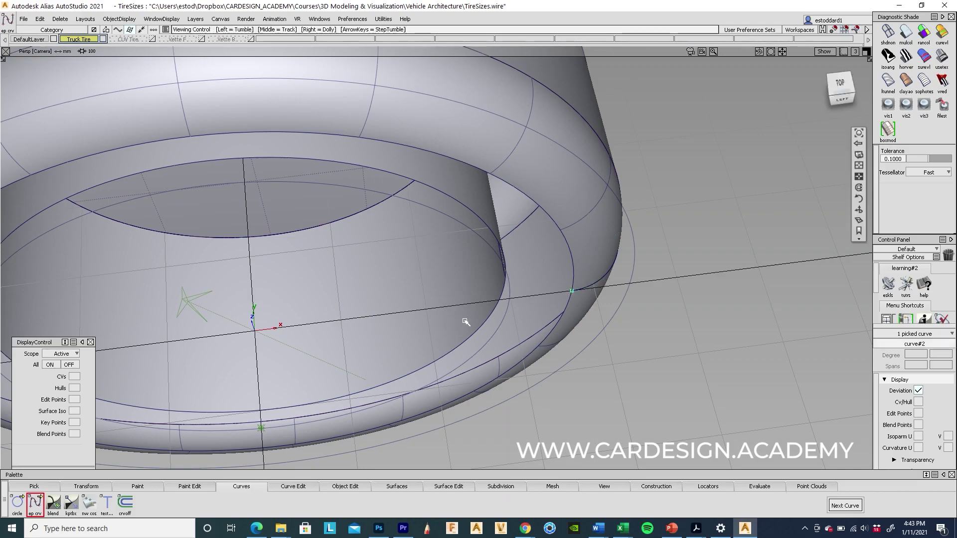
pyautogui.keyDown('alt'); pyautogui.keyDown('shift'); pyautogui.moveTo(474, 316); pyautogui.dragTo(494, 264); pyautogui.keyUp('shift'); pyautogui.keyUp('alt')
pyautogui.click(484, 256)
# Step: Move the sidewall curve's two middle control vertices outward to give the profile a slight bow
pyautogui.moveTo(503, 255)
pyautogui.keyDown('ctrl'); pyautogui.keyDown('shift'); pyautogui.mouseDown()
pyautogui.moveTo(525, 256)
pyautogui.moveTo(538, 273)
pyautogui.mouseUp(); pyautogui.keyUp('shift'); pyautogui.keyUp('ctrl')
pyautogui.keyDown('ctrl'); pyautogui.keyDown('shift'); pyautogui.moveTo(627, 331); pyautogui.dragTo(684, 372, button='right'); pyautogui.keyUp('shift'); pyautogui.keyUp('ctrl')
pyautogui.moveTo(683, 372); pyautogui.dragTo(676, 377)
pyautogui.hotkey('ctrl', 'z')
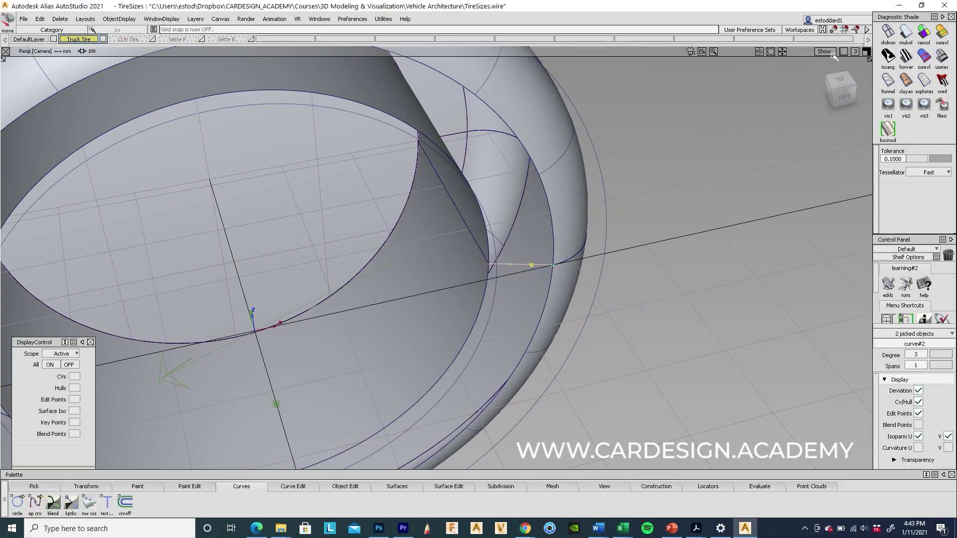
pyautogui.moveTo(652, 296); pyautogui.dragTo(655, 302, button='middle')
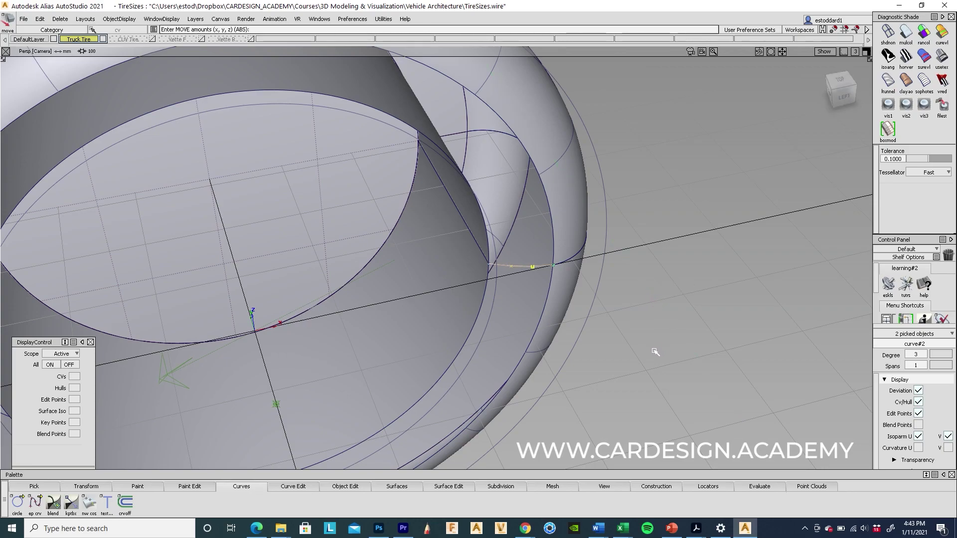
pyautogui.keyDown('alt'); pyautogui.keyDown('shift'); pyautogui.moveTo(651, 256); pyautogui.dragTo(622, 339); pyautogui.keyUp('shift'); pyautogui.keyUp('alt')
pyautogui.keyDown('alt'); pyautogui.keyDown('shift'); pyautogui.moveTo(622, 339); pyautogui.dragTo(688, 259, button='right'); pyautogui.keyUp('shift'); pyautogui.keyUp('alt')
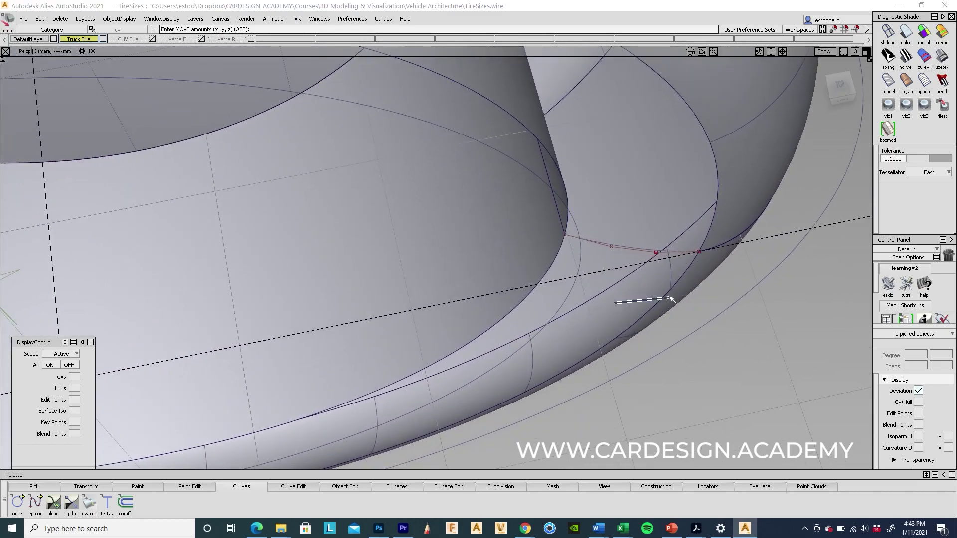
pyautogui.keyDown('ctrl'); pyautogui.keyDown('shift'); pyautogui.moveTo(670, 295); pyautogui.dragTo(671, 295); pyautogui.keyUp('shift'); pyautogui.keyUp('ctrl')
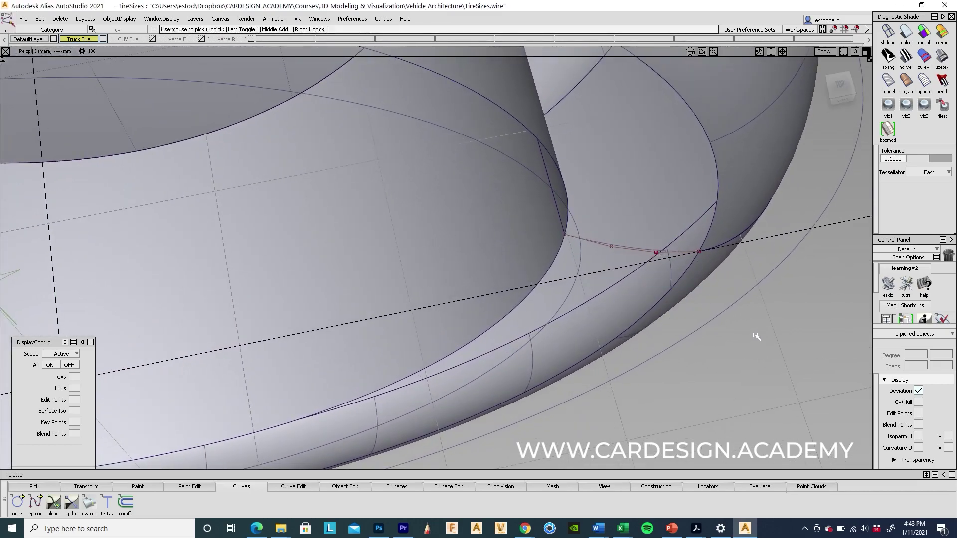
pyautogui.moveTo(603, 239); pyautogui.dragTo(662, 261)
pyautogui.keyDown('ctrl'); pyautogui.keyDown('shift'); pyautogui.moveTo(721, 349); pyautogui.dragTo(721, 390); pyautogui.keyUp('shift'); pyautogui.keyUp('ctrl')
# Step: Place the pivot of the sidewall profile curve at the grid origin
pyautogui.keyDown('alt'); pyautogui.keyDown('shift'); pyautogui.moveTo(754, 340); pyautogui.dragTo(617, 359, button='right'); pyautogui.keyUp('shift'); pyautogui.keyUp('alt')
pyautogui.keyDown('alt'); pyautogui.keyDown('shift'); pyautogui.moveTo(578, 388); pyautogui.dragTo(534, 338); pyautogui.keyUp('shift'); pyautogui.keyUp('alt')
pyautogui.keyDown('ctrl'); pyautogui.keyDown('shift'); pyautogui.moveTo(580, 245); pyautogui.dragTo(545, 256); pyautogui.keyUp('shift'); pyautogui.keyUp('ctrl')
pyautogui.click(541, 257)
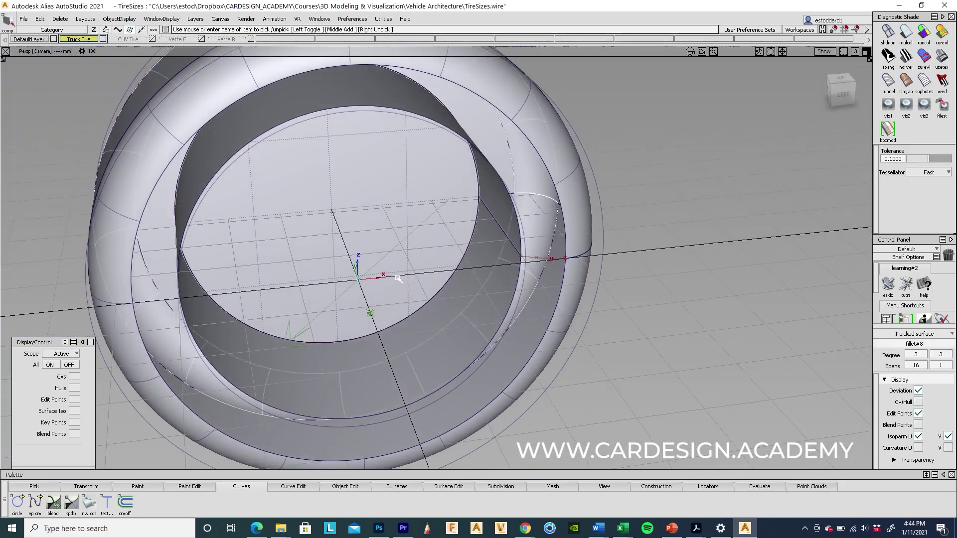
pyautogui.click(557, 260)
pyautogui.click(557, 266)
pyautogui.click(563, 259)
pyautogui.click(563, 266)
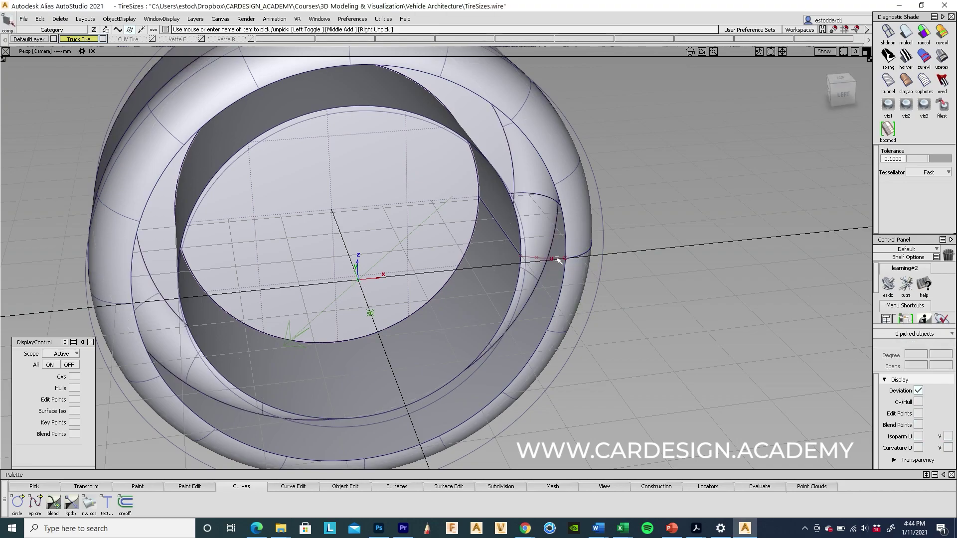
pyautogui.click(554, 258)
pyautogui.keyDown('alt'); pyautogui.keyDown('shift'); pyautogui.moveTo(642, 349); pyautogui.dragTo(613, 353); pyautogui.keyUp('shift'); pyautogui.keyUp('alt')
pyautogui.click(96, 486)
pyautogui.click(93, 486)
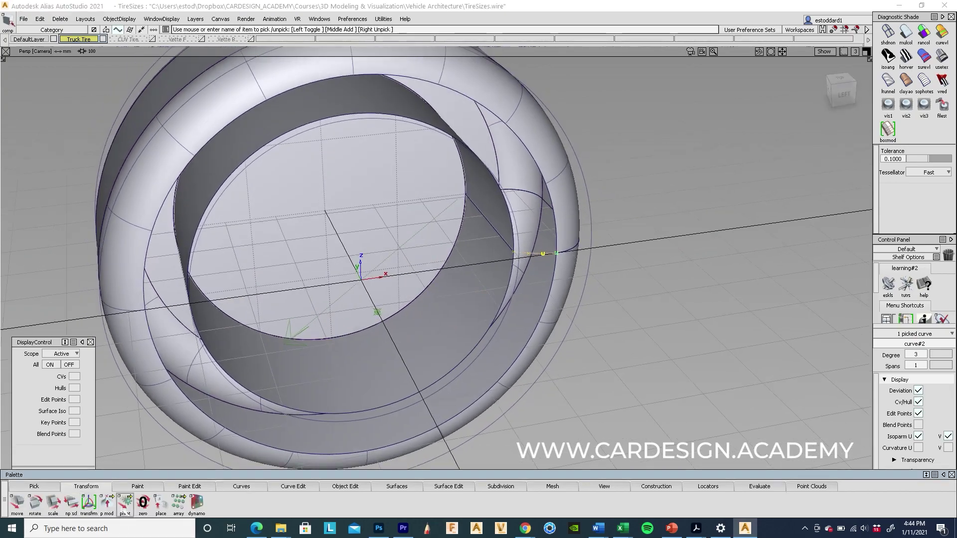
pyautogui.click(125, 502)
pyautogui.press('alt')
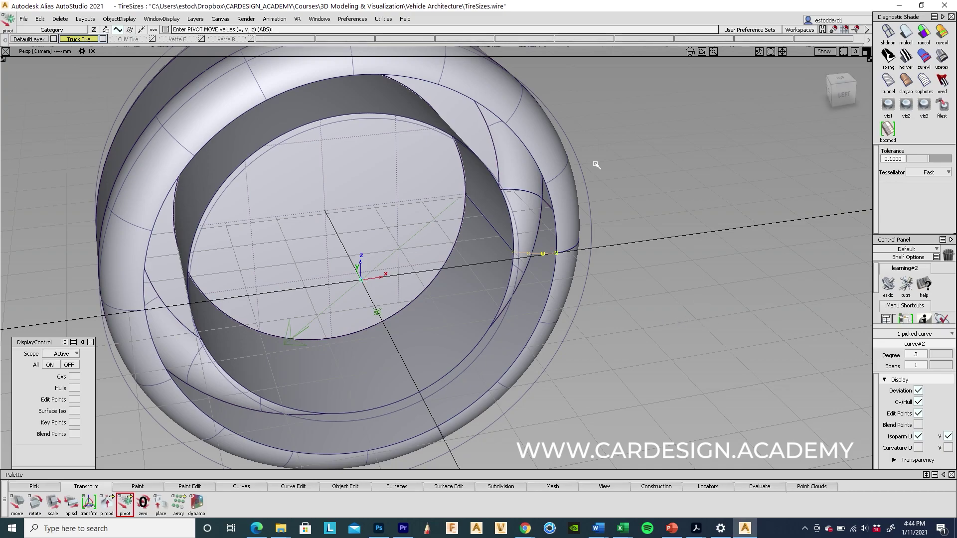
# Step: Revolve the sidewall profile curve 360 degrees about the Y axis to form the new sidewall
pyautogui.click(397, 486)
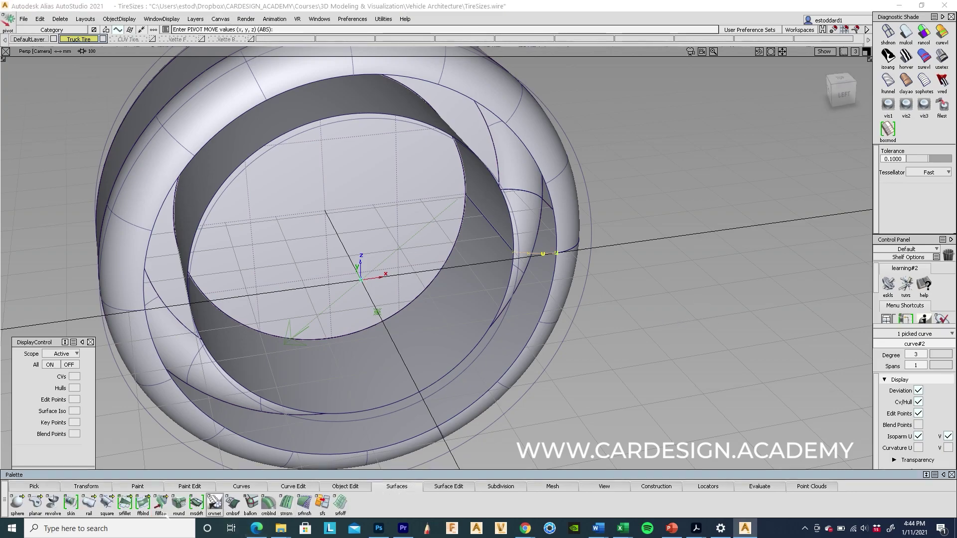
pyautogui.click(53, 503)
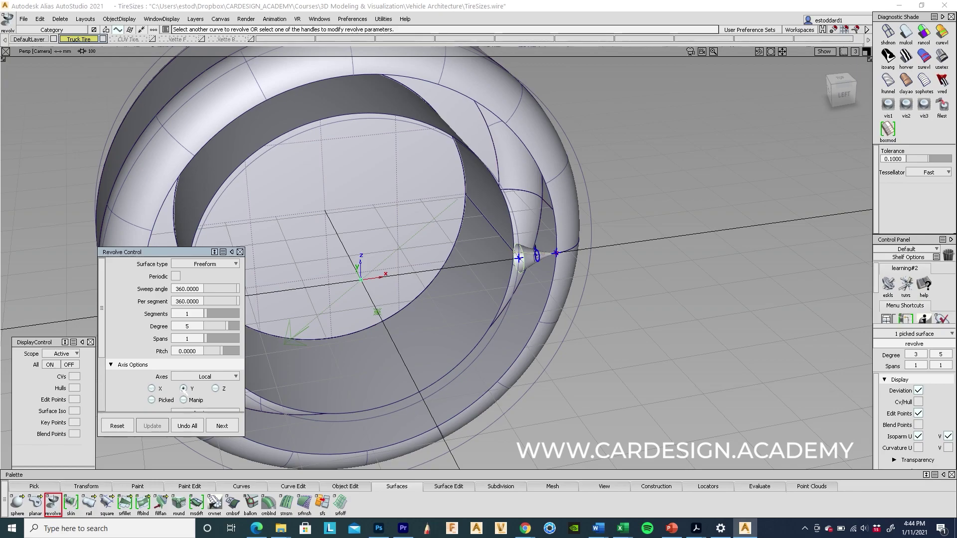
pyautogui.click(183, 388)
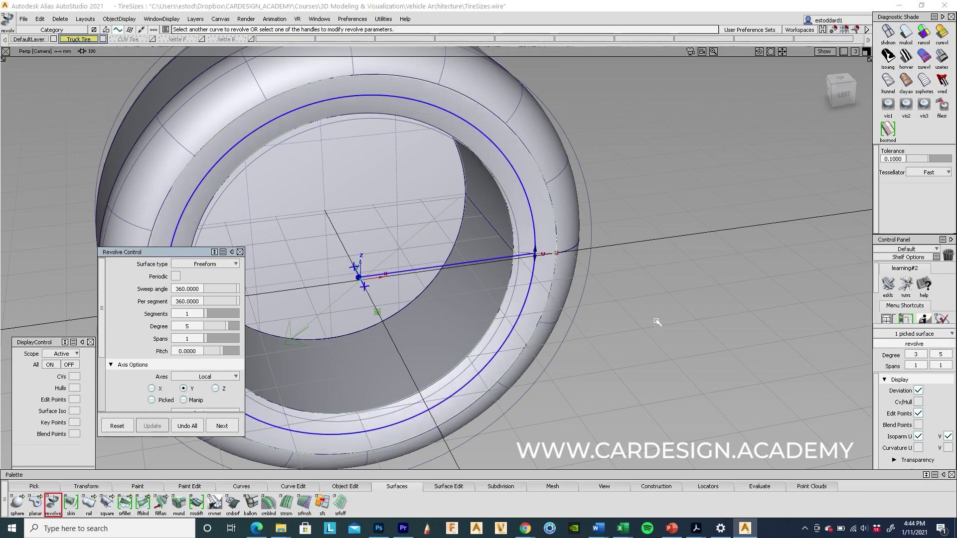
pyautogui.click(604, 263)
# Step: Adjust the profile curve's middle control vertices further outward so the revolved sidewall bulges more
pyautogui.keyDown('alt'); pyautogui.keyDown('shift'); pyautogui.moveTo(605, 262); pyautogui.dragTo(574, 356); pyautogui.keyUp('shift'); pyautogui.keyUp('alt')
pyautogui.keyDown('alt'); pyautogui.keyDown('shift'); pyautogui.moveTo(575, 357); pyautogui.dragTo(626, 312, button='right'); pyautogui.keyUp('shift'); pyautogui.keyUp('alt')
pyautogui.keyDown('ctrl'); pyautogui.keyDown('shift'); pyautogui.moveTo(582, 252); pyautogui.dragTo(601, 261); pyautogui.keyUp('shift'); pyautogui.keyUp('ctrl')
pyautogui.keyDown('ctrl'); pyautogui.keyDown('shift'); pyautogui.moveTo(647, 363); pyautogui.dragTo(636, 332, button='right'); pyautogui.keyUp('shift'); pyautogui.keyUp('ctrl')
pyautogui.moveTo(614, 332); pyautogui.dragTo(633, 331)
pyautogui.hotkey('ctrl', 'z')
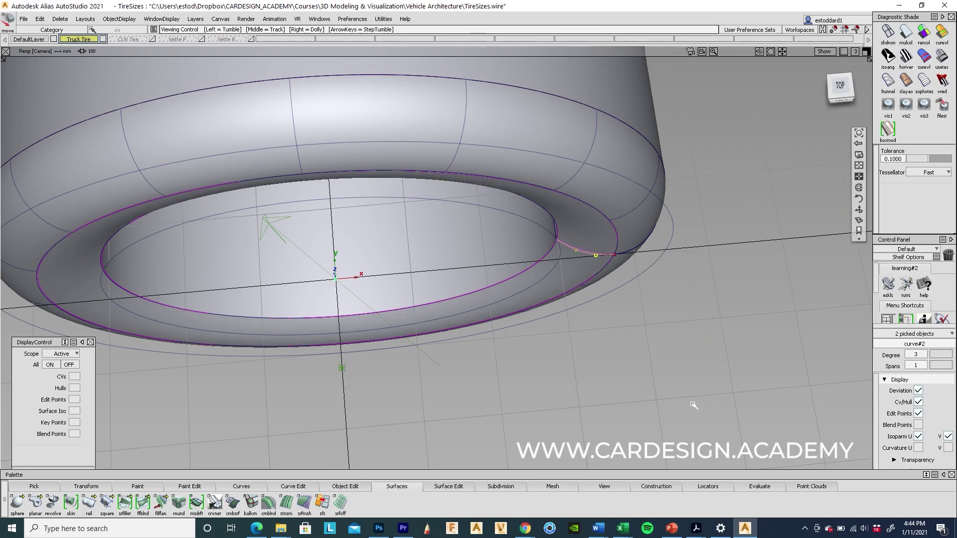
# Step: Align the outer end of the profile curve to the rounded outer surface's edge with G1 continuity
pyautogui.keyDown('alt'); pyautogui.keyDown('shift'); pyautogui.moveTo(705, 337); pyautogui.dragTo(669, 319); pyautogui.keyUp('shift'); pyautogui.keyUp('alt')
pyautogui.keyDown('alt'); pyautogui.keyDown('shift'); pyautogui.moveTo(715, 354); pyautogui.dragTo(741, 312, button='right'); pyautogui.keyUp('shift'); pyautogui.keyUp('alt')
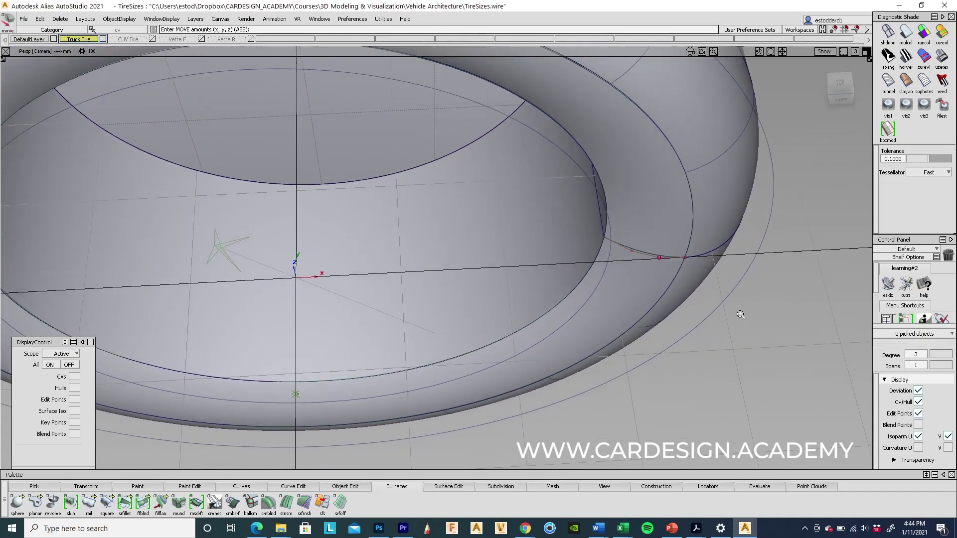
pyautogui.keyDown('alt'); pyautogui.keyDown('shift'); pyautogui.moveTo(741, 312); pyautogui.dragTo(611, 336, button='middle'); pyautogui.keyUp('shift'); pyautogui.keyUp('alt')
pyautogui.keyDown('alt'); pyautogui.keyDown('shift'); pyautogui.moveTo(601, 410); pyautogui.dragTo(613, 362, button='right'); pyautogui.keyUp('shift'); pyautogui.keyUp('alt')
pyautogui.keyDown('alt'); pyautogui.keyDown('shift'); pyautogui.moveTo(594, 328); pyautogui.dragTo(617, 386, button='right'); pyautogui.keyUp('shift'); pyautogui.keyUp('alt')
pyautogui.click(349, 487)
pyautogui.doubleClick(88, 506)
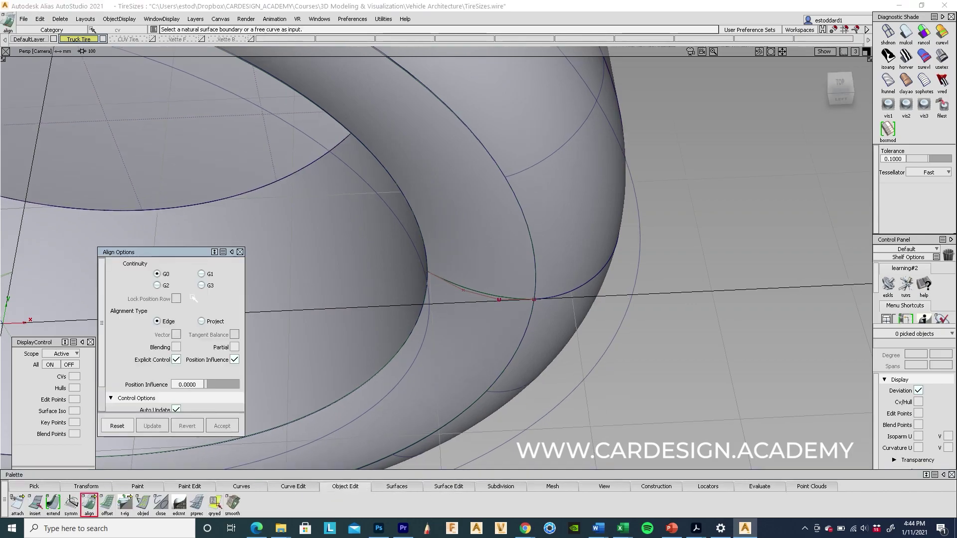
pyautogui.click(200, 274)
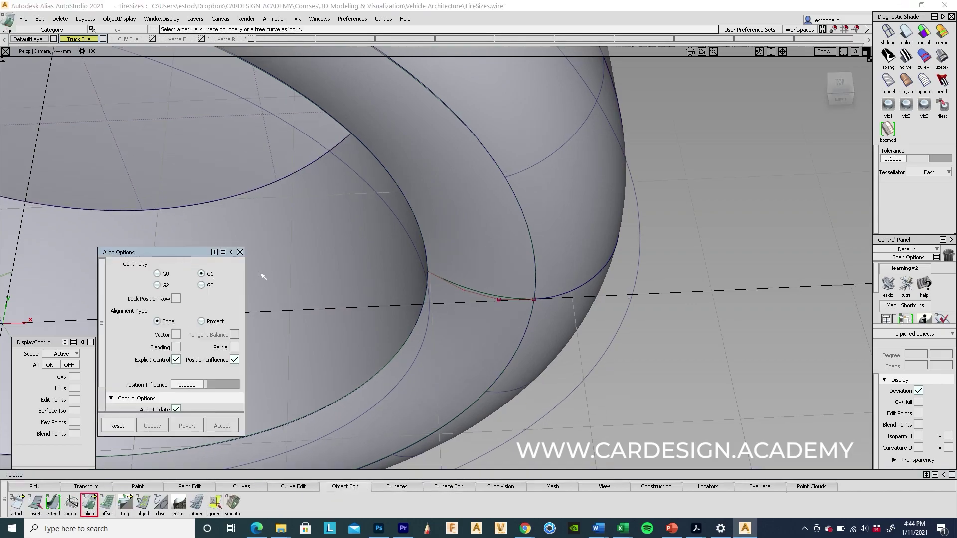
pyautogui.click(507, 299)
pyautogui.click(530, 298)
pyautogui.click(507, 298)
pyautogui.click(549, 327)
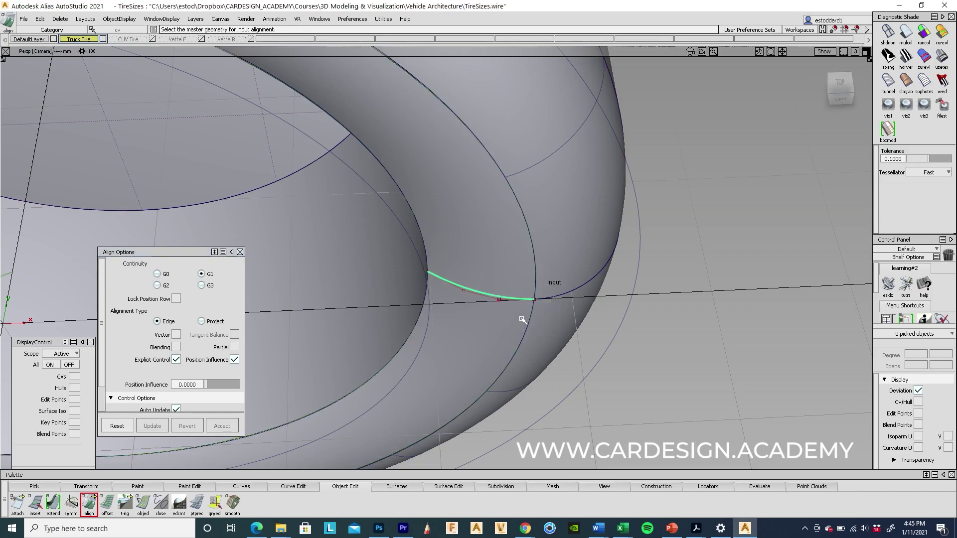
pyautogui.click(555, 298)
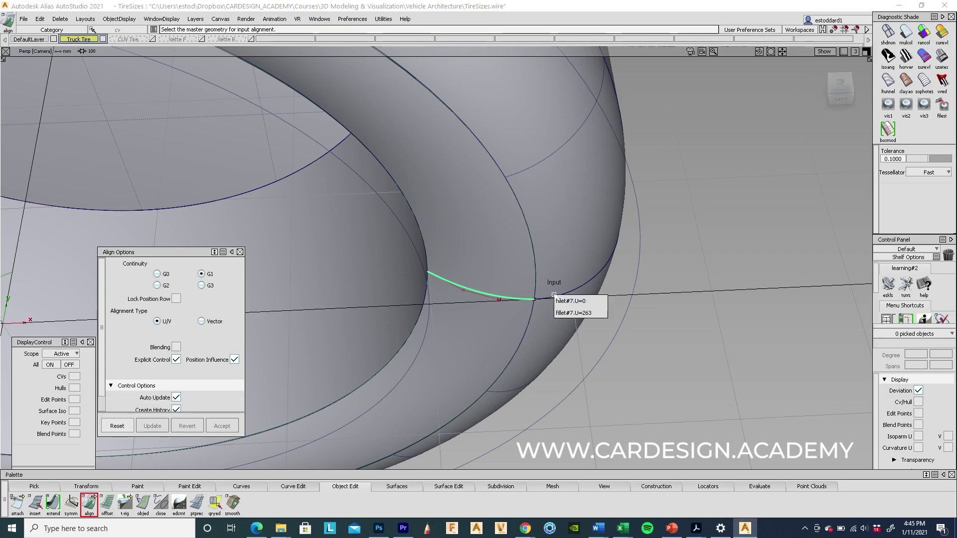
pyautogui.click(602, 300)
pyautogui.keyDown('alt'); pyautogui.keyDown('shift'); pyautogui.moveTo(702, 358); pyautogui.dragTo(637, 387, button='right'); pyautogui.keyUp('shift'); pyautogui.keyUp('alt')
pyautogui.keyDown('alt'); pyautogui.keyDown('shift'); pyautogui.moveTo(637, 387); pyautogui.dragTo(572, 317); pyautogui.keyUp('shift'); pyautogui.keyUp('alt')
pyautogui.keyDown('alt'); pyautogui.keyDown('shift'); pyautogui.moveTo(573, 317); pyautogui.dragTo(560, 365, button='right'); pyautogui.keyUp('shift'); pyautogui.keyUp('alt')
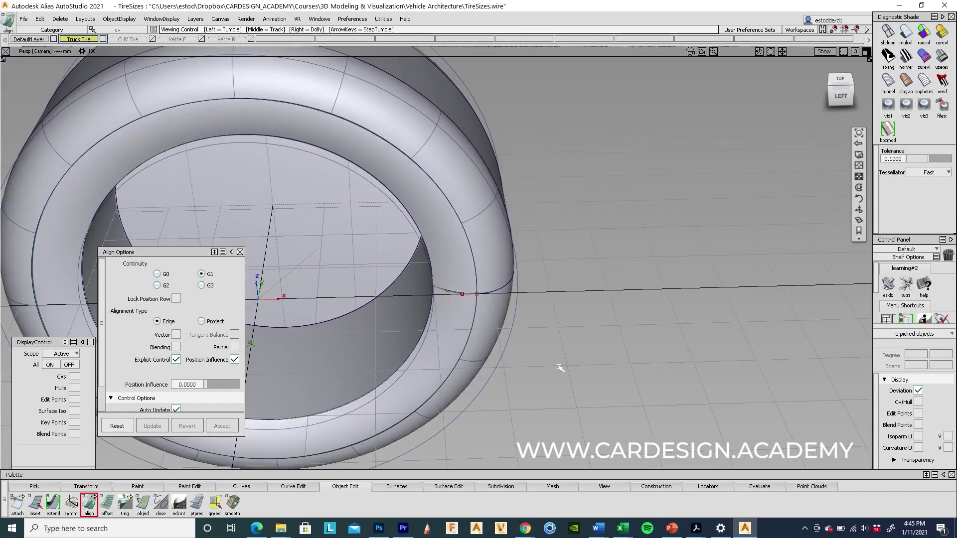
pyautogui.keyDown('alt'); pyautogui.keyDown('shift'); pyautogui.moveTo(559, 365); pyautogui.dragTo(703, 348, button='middle'); pyautogui.keyUp('shift'); pyautogui.keyUp('alt')
pyautogui.keyDown('alt'); pyautogui.keyDown('shift'); pyautogui.moveTo(703, 348); pyautogui.dragTo(668, 373, button='right'); pyautogui.keyUp('shift'); pyautogui.keyUp('alt')
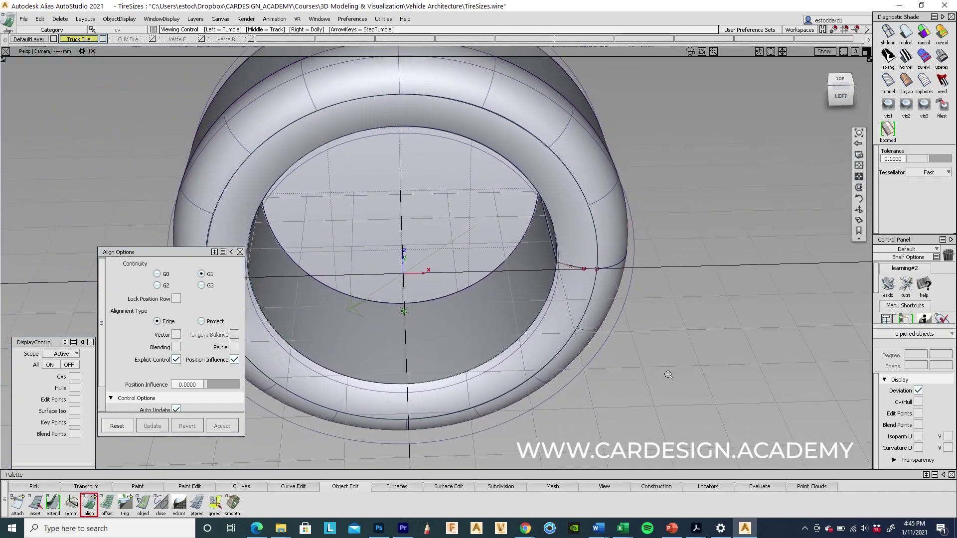
# Step: Inspect the shaded truck tire with its model lines hidden, checking the transition between the rounded edge and the sidewall
pyautogui.click(828, 51)
pyautogui.click(818, 85)
pyautogui.keyDown('alt'); pyautogui.keyDown('shift'); pyautogui.moveTo(724, 290); pyautogui.dragTo(653, 300, button='right'); pyautogui.keyUp('shift'); pyautogui.keyUp('alt')
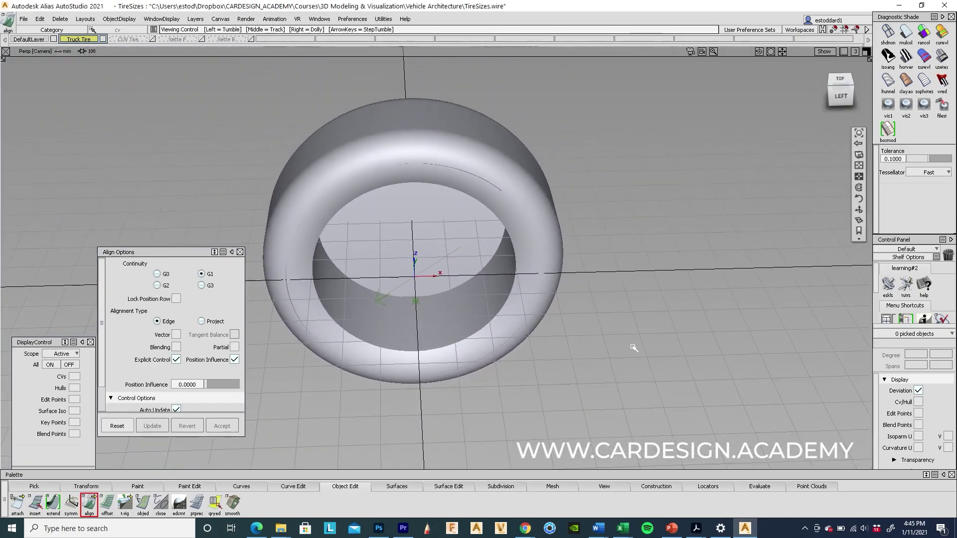
pyautogui.keyDown('alt'); pyautogui.keyDown('shift'); pyautogui.moveTo(632, 343); pyautogui.dragTo(645, 246); pyautogui.keyUp('shift'); pyautogui.keyUp('alt')
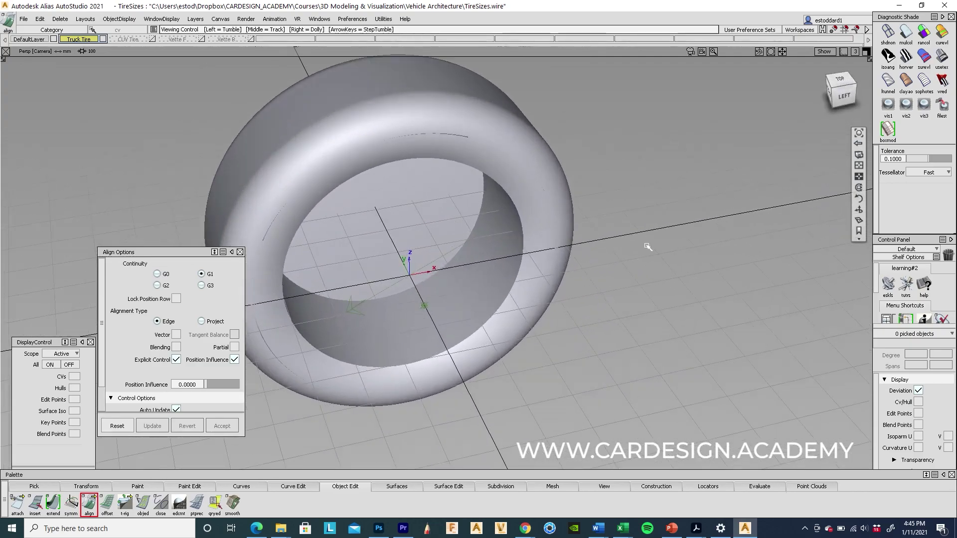
pyautogui.click(826, 53)
pyautogui.click(817, 86)
pyautogui.keyDown('alt'); pyautogui.keyDown('shift'); pyautogui.moveTo(658, 214); pyautogui.dragTo(723, 151, button='right'); pyautogui.keyUp('shift'); pyautogui.keyUp('alt')
pyautogui.keyDown('alt'); pyautogui.keyDown('shift'); pyautogui.moveTo(722, 151); pyautogui.dragTo(800, 219, button='middle'); pyautogui.keyUp('shift'); pyautogui.keyUp('alt')
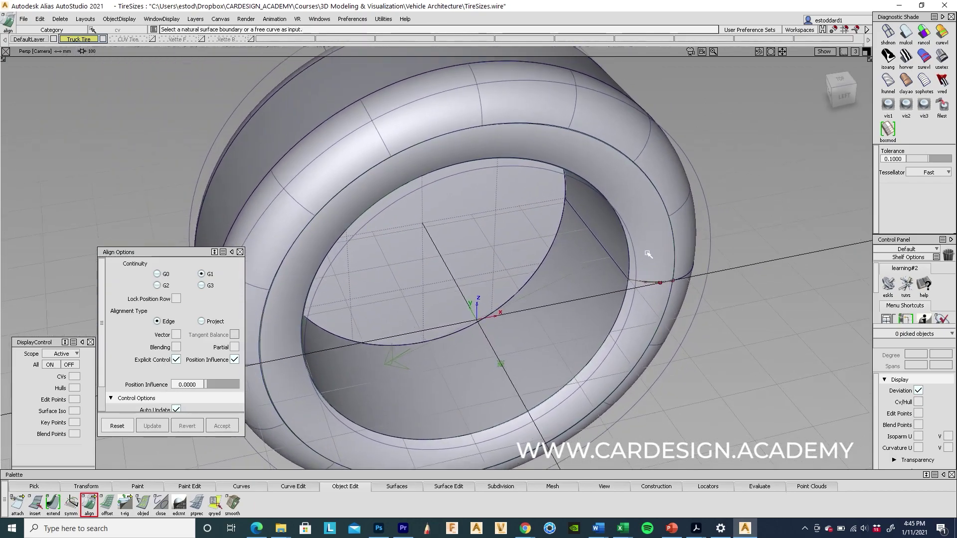
# Step: Delete the revolved sidewall surface of the truck tire
pyautogui.keyDown('ctrl'); pyautogui.keyDown('shift'); pyautogui.moveTo(655, 263); pyautogui.dragTo(653, 229); pyautogui.keyUp('shift'); pyautogui.keyUp('ctrl')
pyautogui.click(659, 242)
pyautogui.press('Delete')
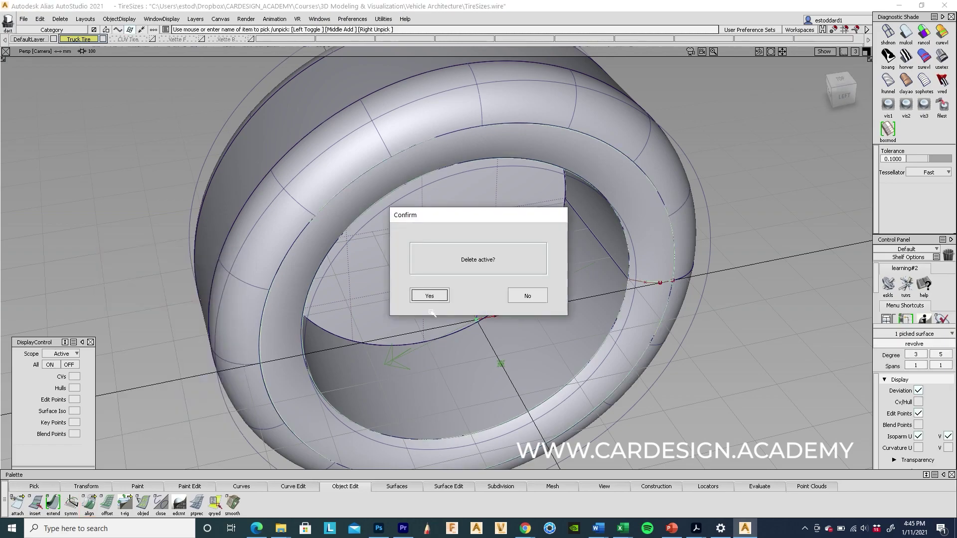
pyautogui.click(430, 296)
# Step: Duplicate the inner edge of the rounded outer surface as a curve with the No rebuild type
pyautogui.keyDown('alt'); pyautogui.keyDown('shift'); pyautogui.moveTo(645, 316); pyautogui.dragTo(534, 397); pyautogui.keyUp('shift'); pyautogui.keyUp('alt')
pyautogui.click(288, 488)
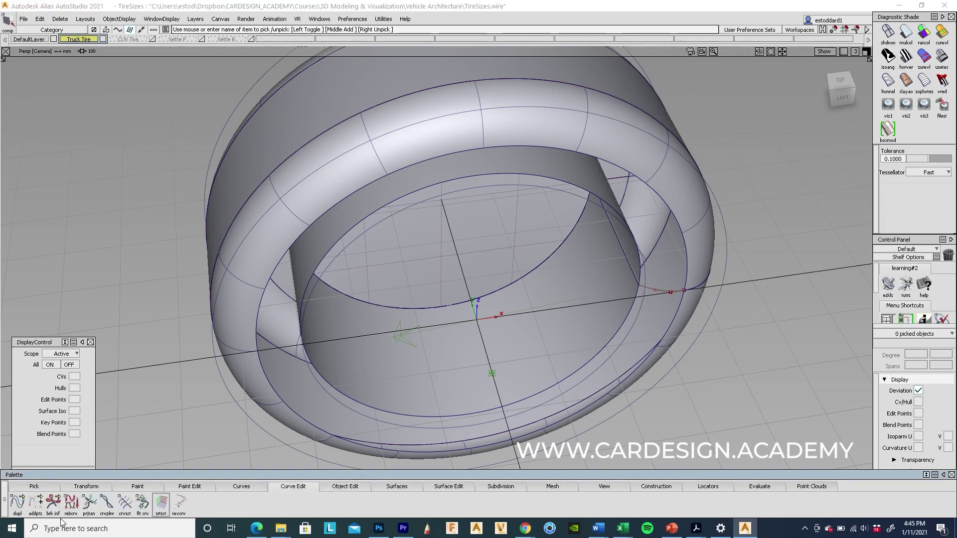
pyautogui.click(666, 203)
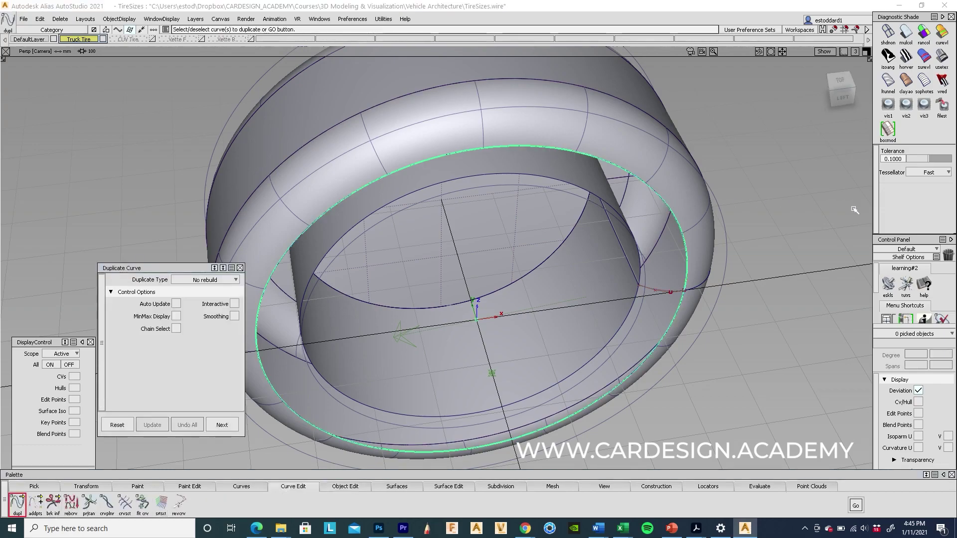
pyautogui.press('space')
# Step: Scale the duplicated edge curve uniformly inward to about 0.89
pyautogui.keyDown('ctrl'); pyautogui.keyDown('shift'); pyautogui.rightClick(783, 358); pyautogui.keyUp('shift'); pyautogui.keyUp('ctrl')
pyautogui.keyDown('ctrl'); pyautogui.keyDown('shift'); pyautogui.middleClick(789, 359); pyautogui.keyUp('shift'); pyautogui.keyUp('ctrl')
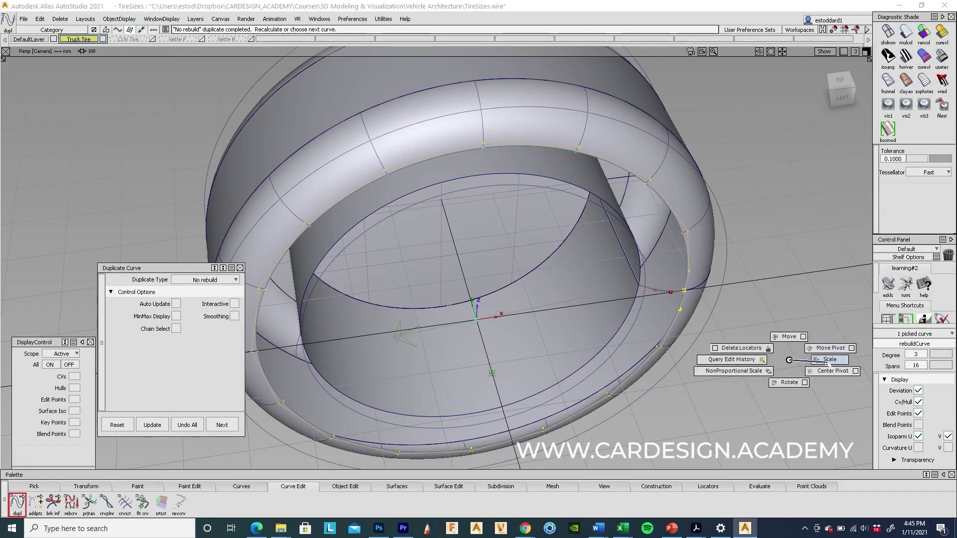
pyautogui.keyDown('ctrl'); pyautogui.keyDown('shift'); pyautogui.moveTo(827, 364); pyautogui.dragTo(829, 364, button='middle'); pyautogui.keyUp('shift'); pyautogui.keyUp('ctrl')
pyautogui.moveTo(828, 363); pyautogui.dragTo(814, 362)
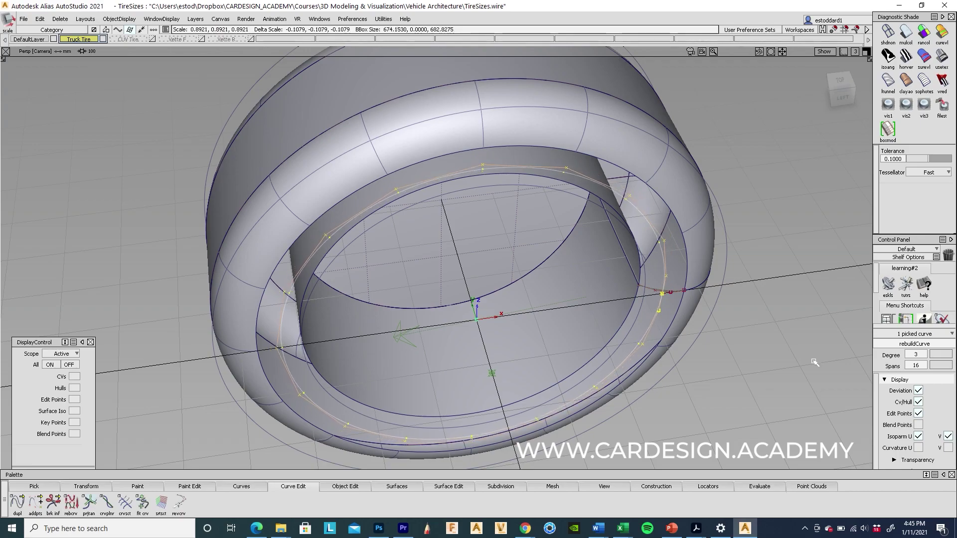
# Step: Skin a new sidewall surface from the rounded surface's edge through the scaled curve to the wheel opening's edge
pyautogui.moveTo(737, 289)
pyautogui.keyDown('alt'); pyautogui.keyDown('shift'); pyautogui.mouseDown()
pyautogui.moveTo(731, 423)
pyautogui.moveTo(725, 376)
pyautogui.mouseUp(); pyautogui.keyUp('shift'); pyautogui.keyUp('alt')
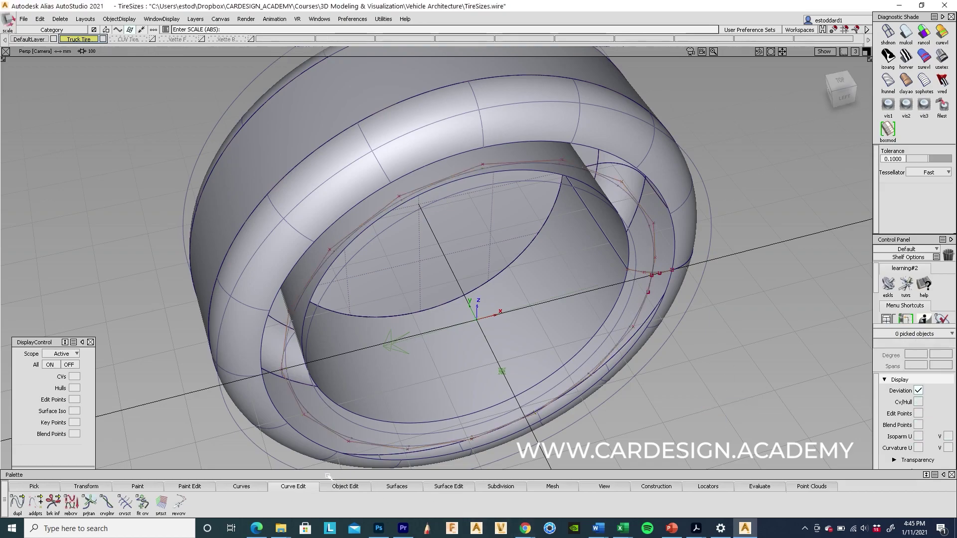
pyautogui.click(395, 487)
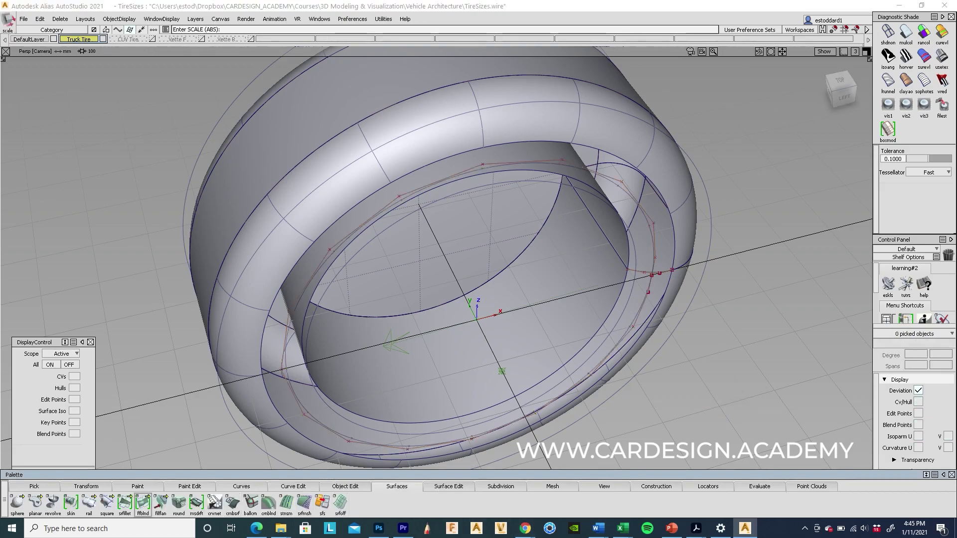
pyautogui.click(70, 503)
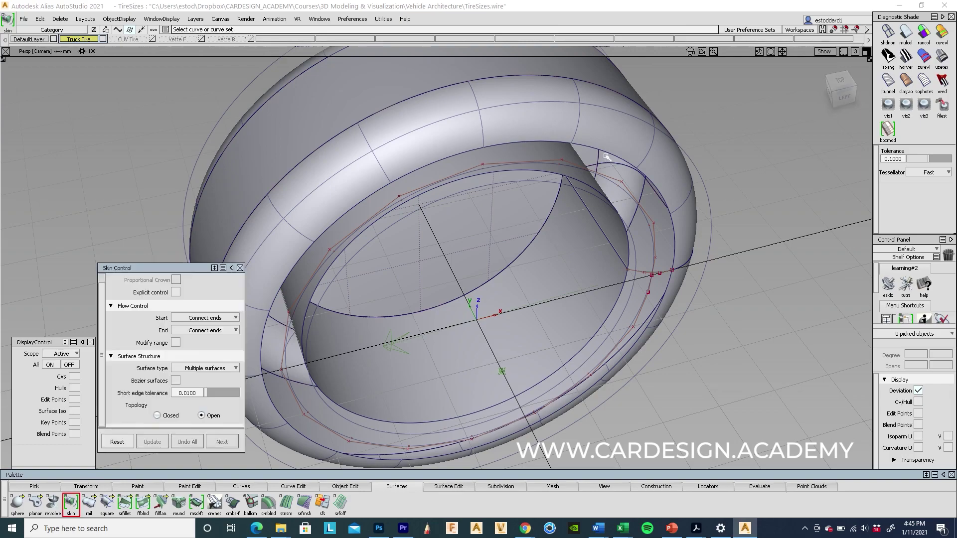
pyautogui.click(651, 208)
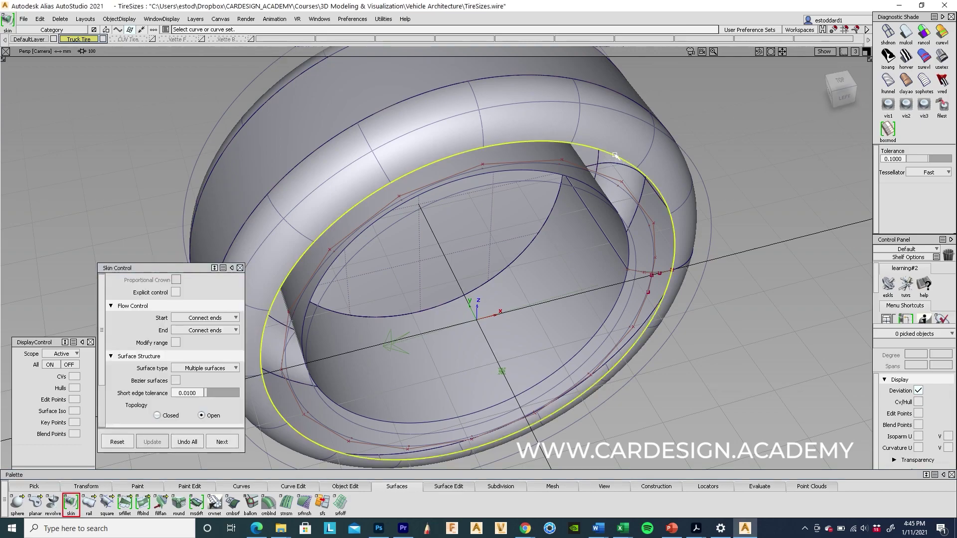
pyautogui.click(623, 190)
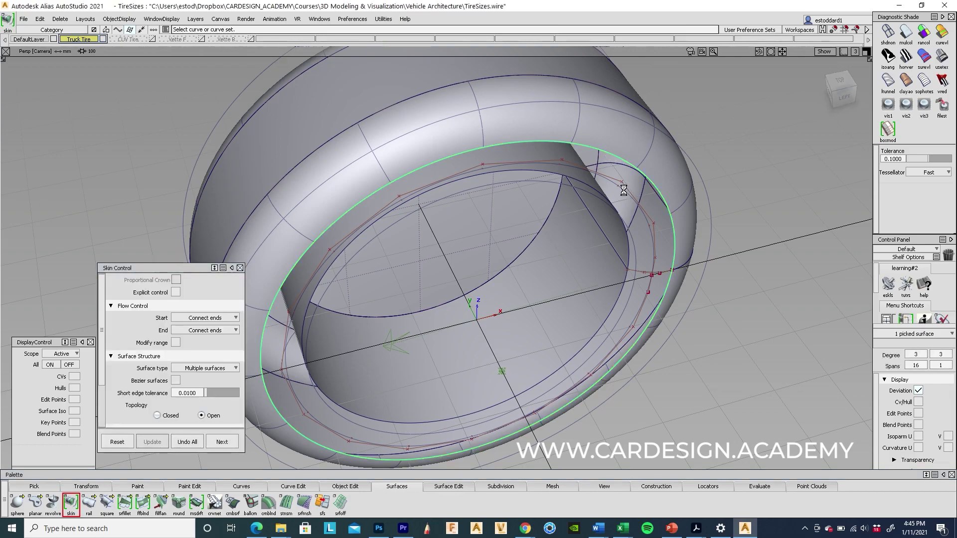
pyautogui.click(592, 199)
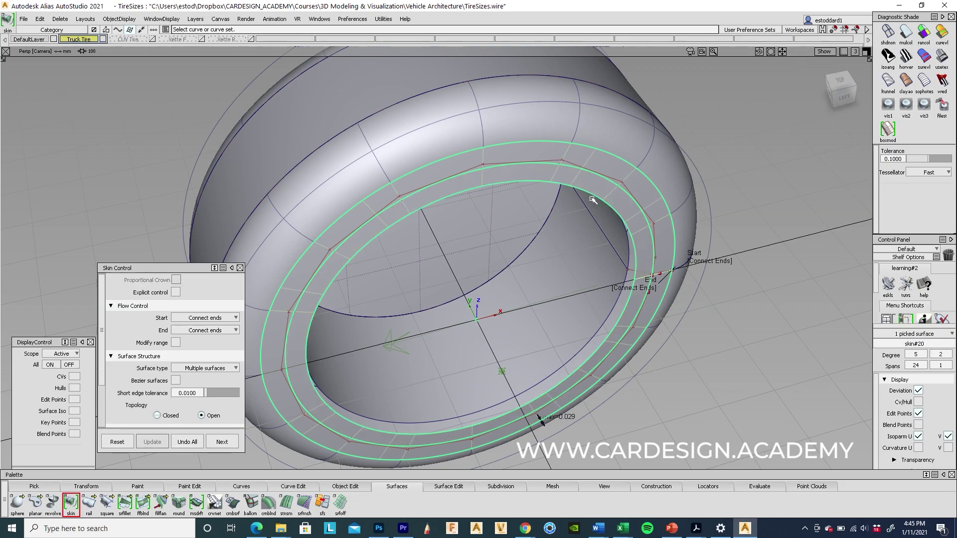
pyautogui.click(629, 238)
pyautogui.click(628, 257)
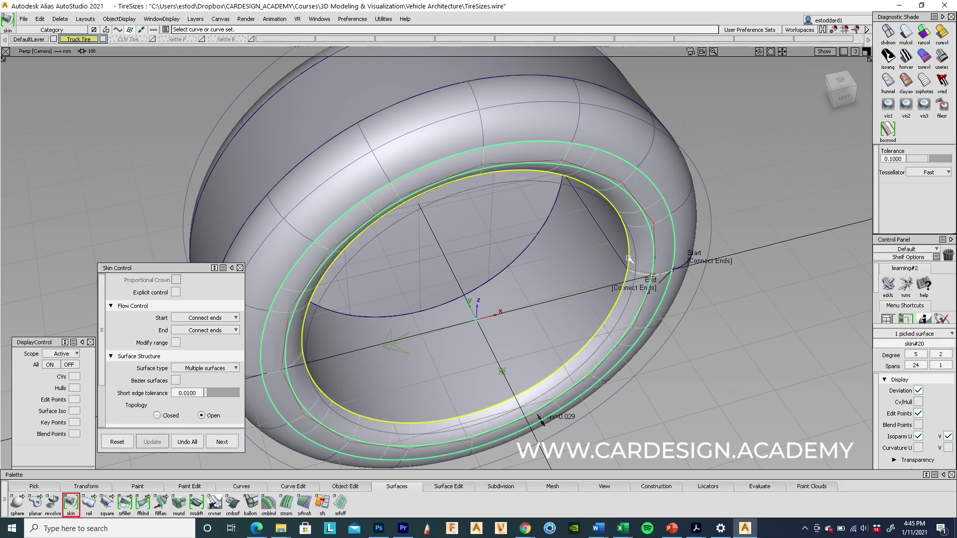
pyautogui.keyDown('alt'); pyautogui.keyDown('shift'); pyautogui.moveTo(629, 258); pyautogui.dragTo(684, 293); pyautogui.keyUp('shift'); pyautogui.keyUp('alt')
pyautogui.keyDown('ctrl'); pyautogui.keyDown('shift'); pyautogui.moveTo(681, 292); pyautogui.dragTo(680, 318); pyautogui.keyUp('shift'); pyautogui.keyUp('ctrl')
pyautogui.keyDown('ctrl'); pyautogui.keyDown('shift'); pyautogui.moveTo(636, 277); pyautogui.dragTo(633, 249); pyautogui.keyUp('shift'); pyautogui.keyUp('ctrl')
pyautogui.click(653, 262)
pyautogui.keyDown('ctrl'); pyautogui.keyDown('shift'); pyautogui.moveTo(727, 373); pyautogui.dragTo(728, 373, button='right'); pyautogui.keyUp('shift'); pyautogui.keyUp('ctrl')
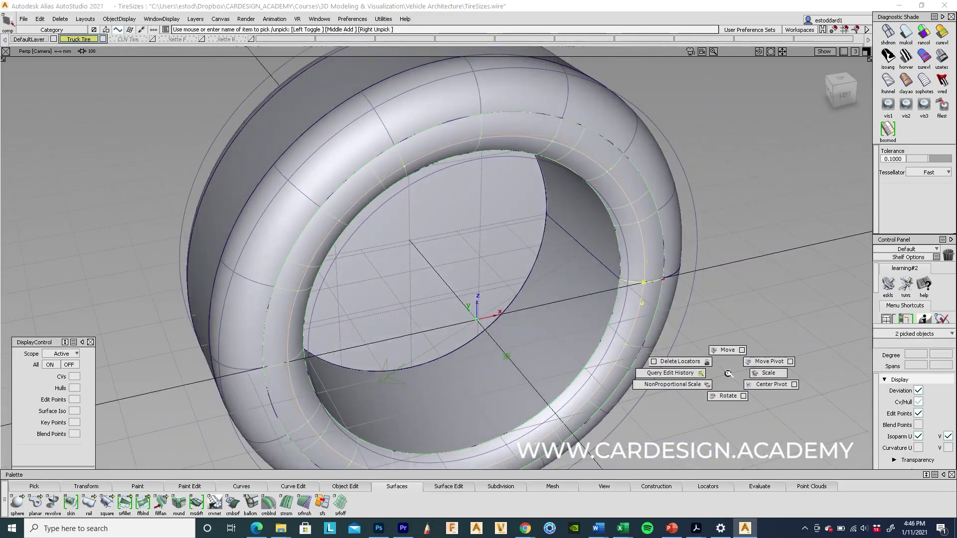
pyautogui.keyDown('ctrl'); pyautogui.keyDown('shift'); pyautogui.moveTo(770, 374); pyautogui.dragTo(770, 372, button='middle'); pyautogui.keyUp('shift'); pyautogui.keyUp('ctrl')
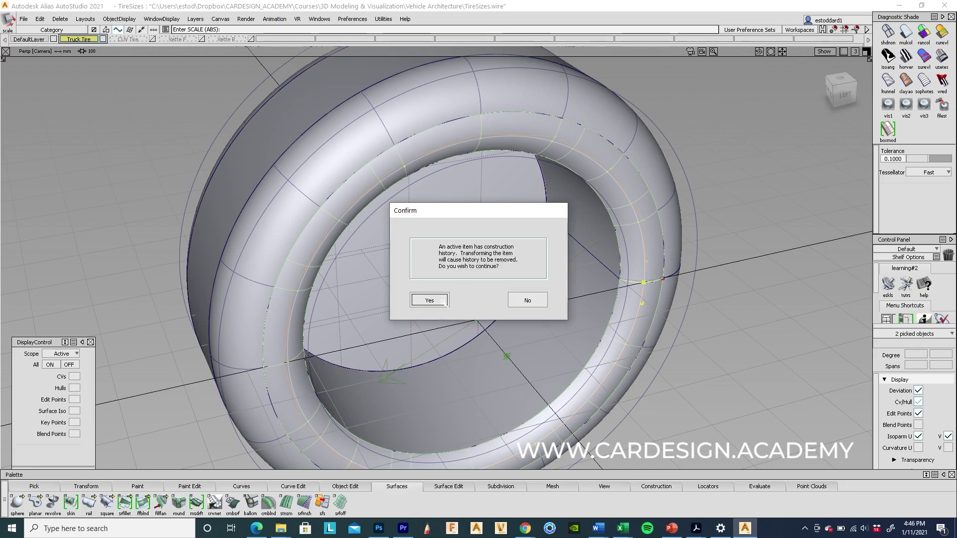
pyautogui.click(528, 300)
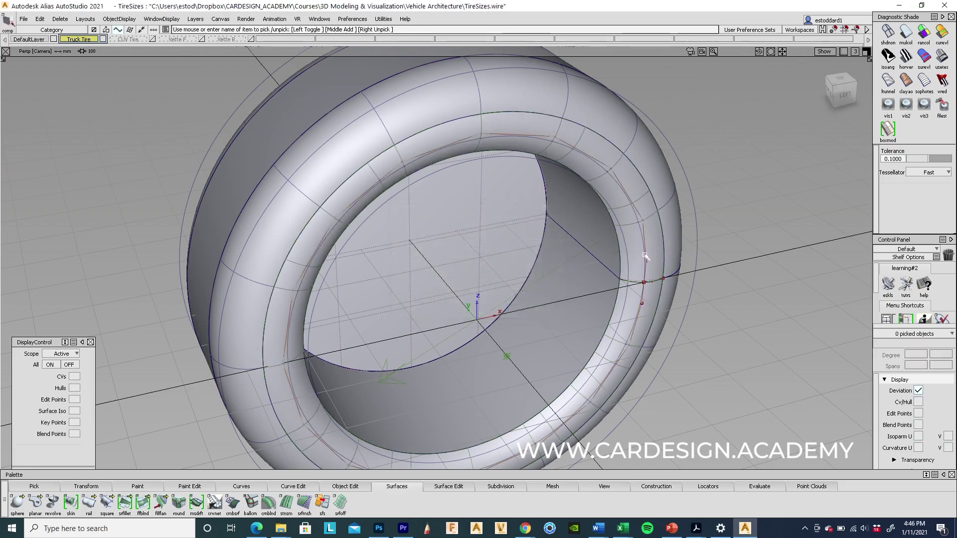
# Step: Scale the middle sidewall curve slightly outward so the skinned surface updates with it
pyautogui.click(646, 256)
pyautogui.keyDown('ctrl'); pyautogui.keyDown('shift'); pyautogui.moveTo(739, 274); pyautogui.dragTo(775, 272, button='middle'); pyautogui.keyUp('shift'); pyautogui.keyUp('ctrl')
pyautogui.keyDown('alt'); pyautogui.keyDown('shift'); pyautogui.moveTo(773, 273); pyautogui.dragTo(494, 219); pyautogui.keyUp('shift'); pyautogui.keyUp('alt')
# Step: Inspect the reshaped sidewall in shaded view with the model lines hidden, and show the lines again
pyautogui.click(825, 52)
pyautogui.click(817, 86)
pyautogui.keyDown('alt'); pyautogui.keyDown('shift'); pyautogui.moveTo(781, 139); pyautogui.dragTo(724, 157, button='right'); pyautogui.keyUp('shift'); pyautogui.keyUp('alt')
pyautogui.keyDown('alt'); pyautogui.keyDown('shift'); pyautogui.moveTo(724, 156); pyautogui.dragTo(720, 147); pyautogui.keyUp('shift'); pyautogui.keyUp('alt')
pyautogui.click(824, 51)
pyautogui.click(825, 89)
pyautogui.keyDown('alt'); pyautogui.keyDown('shift'); pyautogui.moveTo(713, 182); pyautogui.dragTo(791, 211); pyautogui.keyUp('shift'); pyautogui.keyUp('alt')
pyautogui.keyDown('alt'); pyautogui.keyDown('shift'); pyautogui.moveTo(698, 224); pyautogui.dragTo(776, 166, button='right'); pyautogui.keyUp('shift'); pyautogui.keyUp('alt')
# Step: Move the middle sidewall curve by about 2.8 mm along the Y axis
pyautogui.keyDown('ctrl'); pyautogui.keyDown('shift'); pyautogui.moveTo(701, 255); pyautogui.dragTo(691, 216); pyautogui.keyUp('shift'); pyautogui.keyUp('ctrl')
pyautogui.click(690, 216)
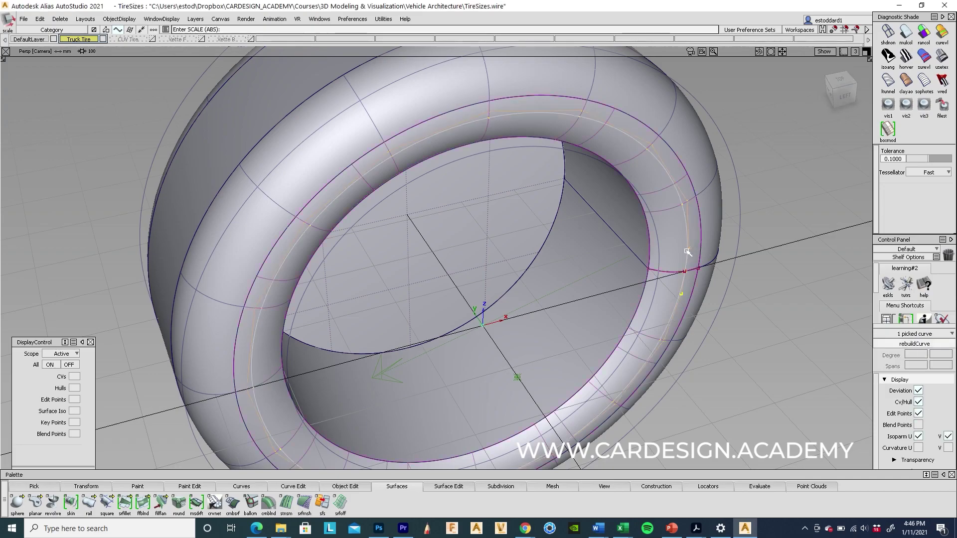
pyautogui.keyDown('ctrl'); pyautogui.keyDown('shift'); pyautogui.moveTo(790, 354); pyautogui.dragTo(797, 383, button='right'); pyautogui.keyUp('shift'); pyautogui.keyUp('ctrl')
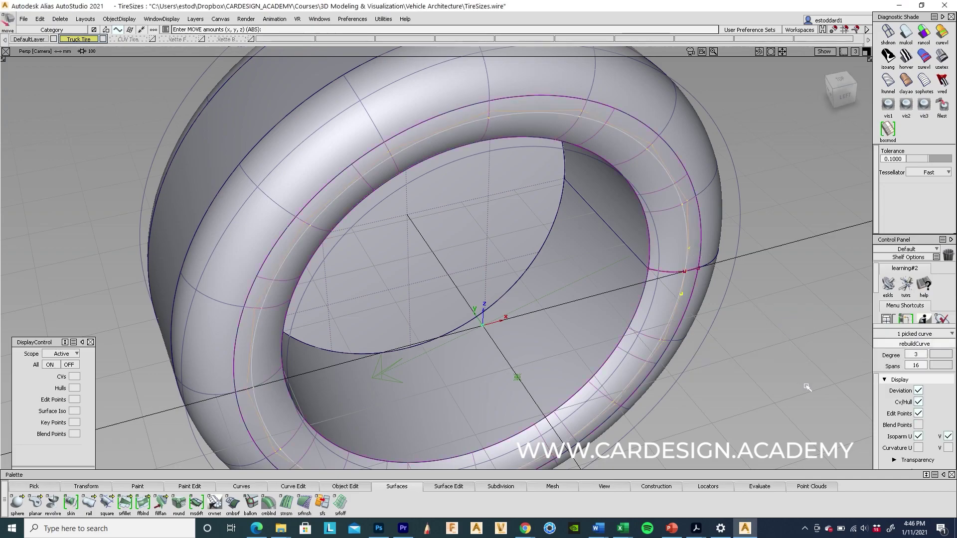
pyautogui.keyDown('ctrl'); pyautogui.keyDown('shift'); pyautogui.moveTo(808, 383); pyautogui.dragTo(805, 375); pyautogui.keyUp('shift'); pyautogui.keyUp('ctrl')
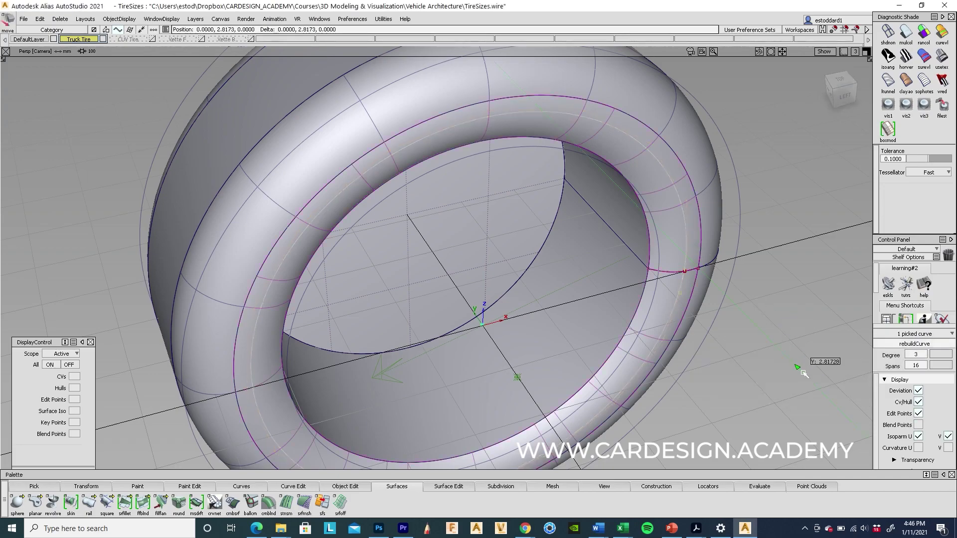
pyautogui.moveTo(802, 372); pyautogui.dragTo(802, 374, button='middle')
# Step: Review the shaded tire from several angles with the model lines hidden, and restore their display
pyautogui.click(825, 51)
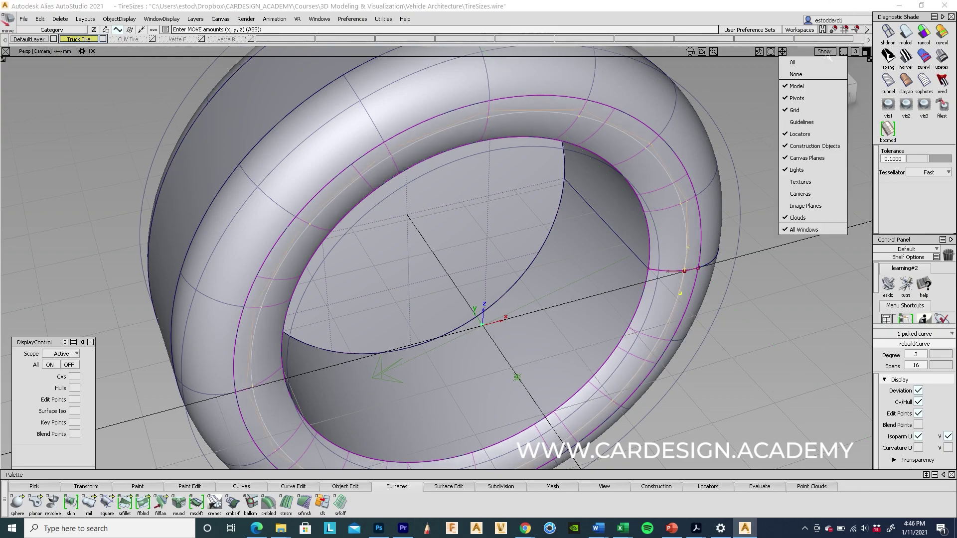
pyautogui.click(818, 86)
pyautogui.keyDown('alt'); pyautogui.keyDown('shift'); pyautogui.moveTo(772, 154); pyautogui.dragTo(625, 200, button='right'); pyautogui.keyUp('shift'); pyautogui.keyUp('alt')
pyautogui.keyDown('alt'); pyautogui.keyDown('shift'); pyautogui.moveTo(625, 198); pyautogui.dragTo(794, 169); pyautogui.keyUp('shift'); pyautogui.keyUp('alt')
pyautogui.keyDown('alt'); pyautogui.keyDown('shift'); pyautogui.moveTo(795, 169); pyautogui.dragTo(862, 89, button='right'); pyautogui.keyUp('shift'); pyautogui.keyUp('alt')
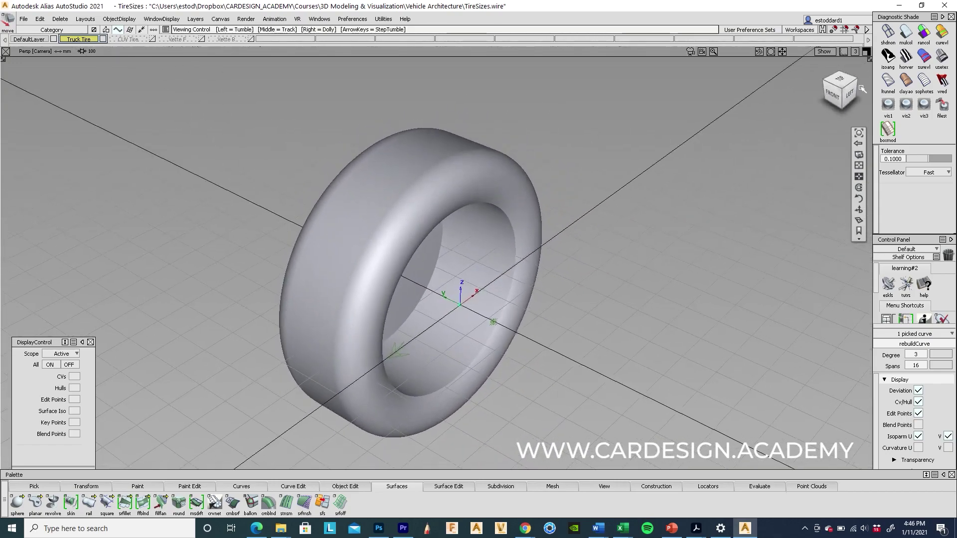
pyautogui.click(824, 51)
pyautogui.click(795, 79)
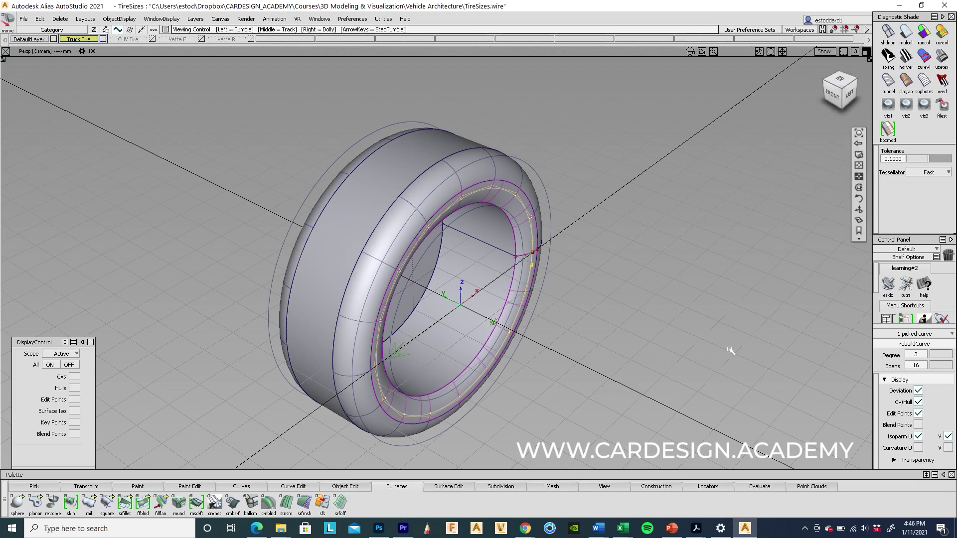
# Step: Clear the curve selection and save the TireSizes.wire file
pyautogui.keyDown('alt'); pyautogui.keyDown('shift'); pyautogui.moveTo(740, 353); pyautogui.dragTo(348, 325); pyautogui.keyUp('shift'); pyautogui.keyUp('alt')
pyautogui.keyDown('ctrl'); pyautogui.keyDown('shift'); pyautogui.moveTo(348, 242); pyautogui.dragTo(333, 200); pyautogui.keyUp('shift'); pyautogui.keyUp('ctrl')
pyautogui.keyDown('alt'); pyautogui.keyDown('shift'); pyautogui.moveTo(365, 139); pyautogui.dragTo(538, 209); pyautogui.keyUp('shift'); pyautogui.keyUp('alt')
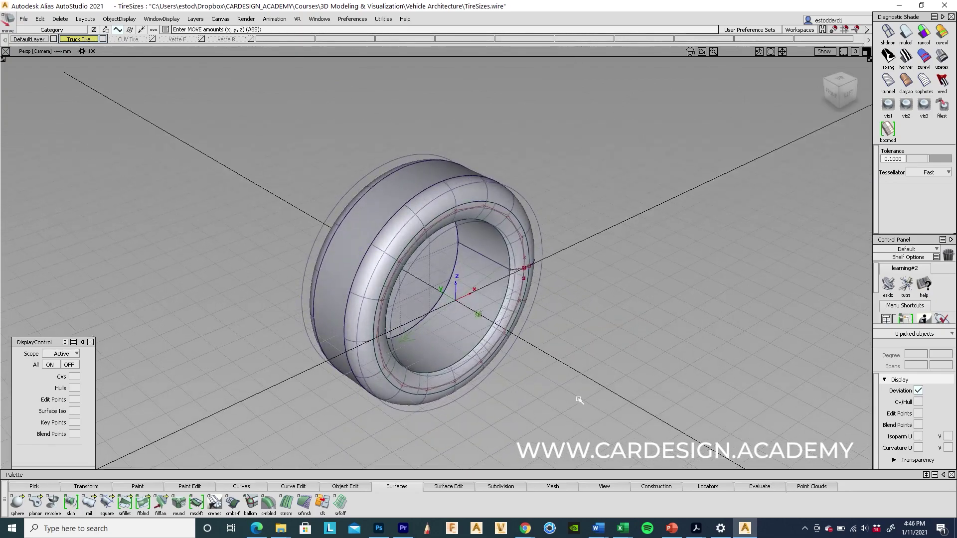
pyautogui.keyDown('alt'); pyautogui.keyDown('shift'); pyautogui.moveTo(571, 354); pyautogui.dragTo(537, 350); pyautogui.keyUp('shift'); pyautogui.keyUp('alt')
pyautogui.keyDown('alt'); pyautogui.keyDown('shift'); pyautogui.moveTo(537, 350); pyautogui.dragTo(622, 359, button='right'); pyautogui.keyUp('shift'); pyautogui.keyUp('alt')
pyautogui.click(823, 51)
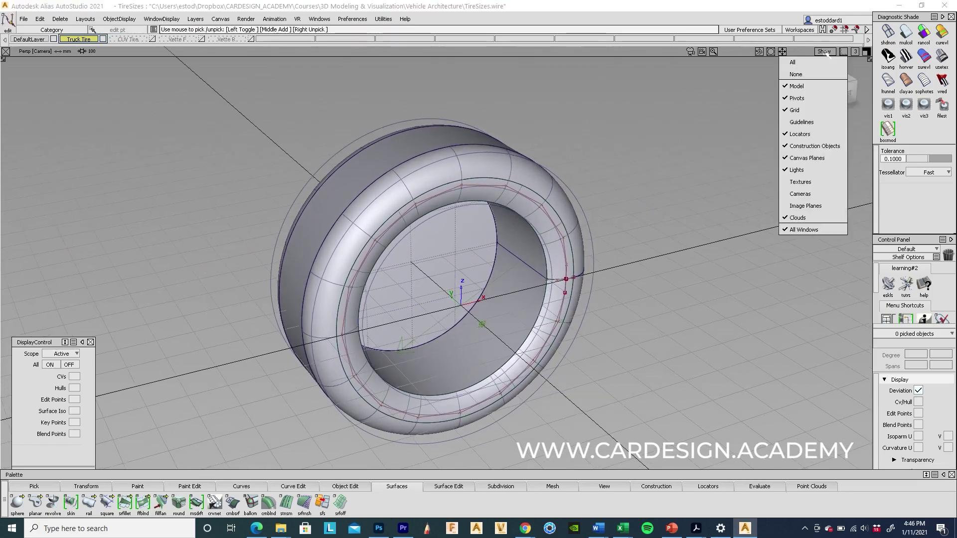
pyautogui.click(680, 275)
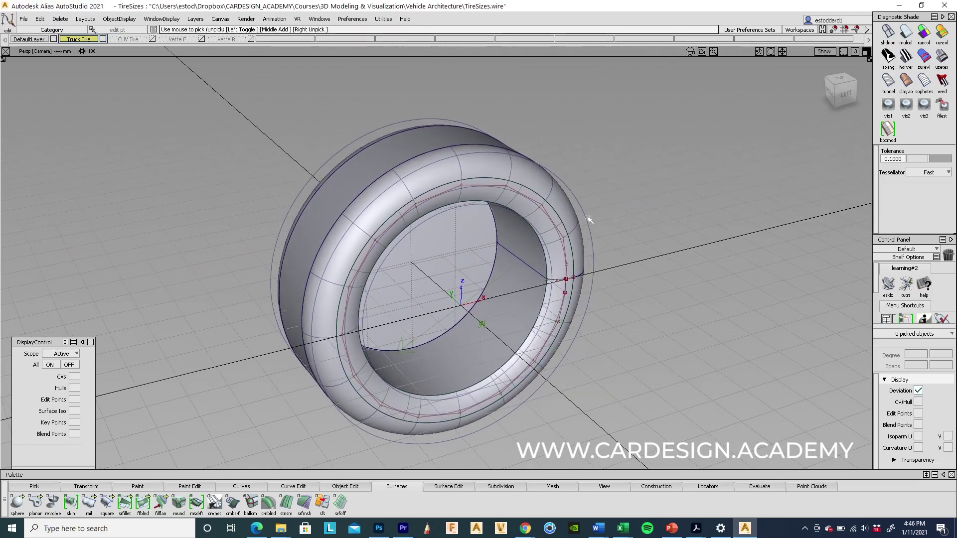
pyautogui.click(23, 18)
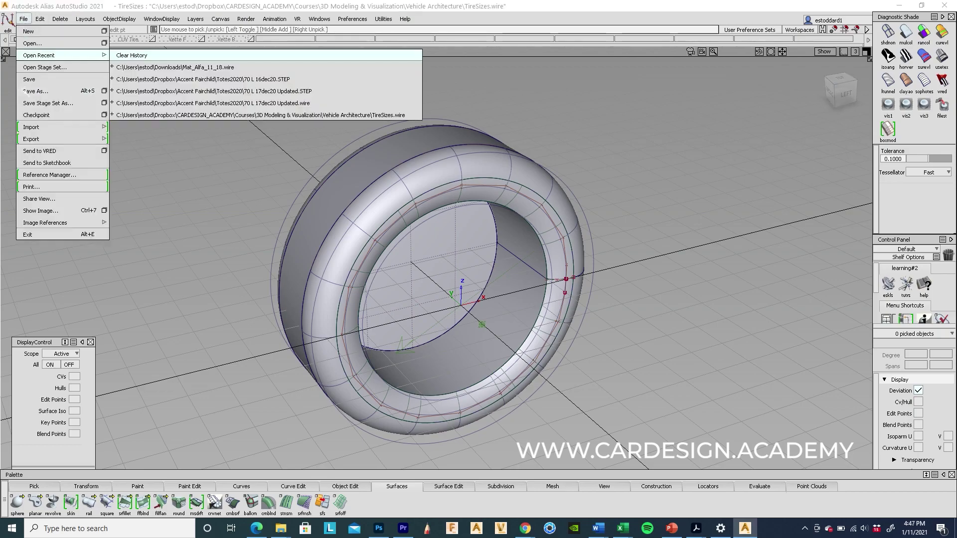
pyautogui.click(29, 78)
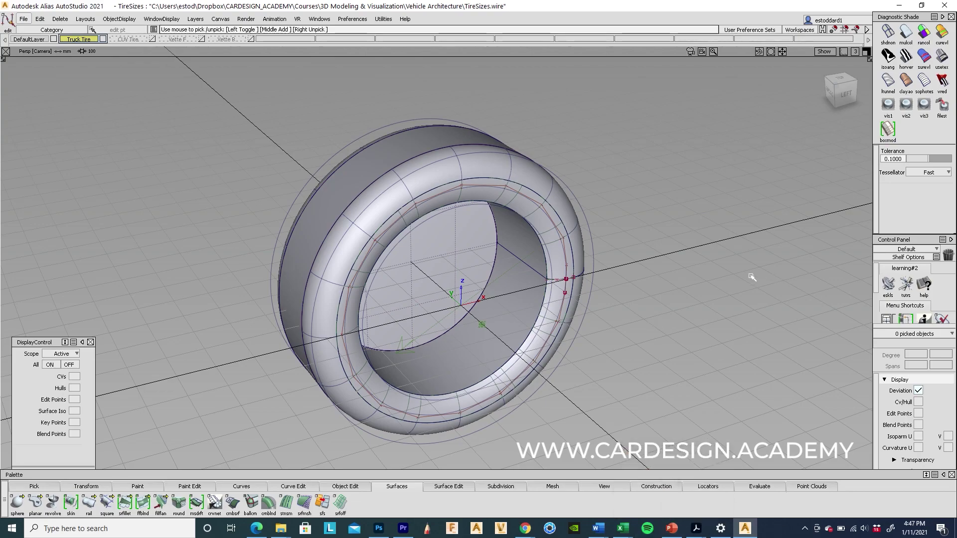
pyautogui.keyDown('alt'); pyautogui.keyDown('shift'); pyautogui.moveTo(693, 324); pyautogui.dragTo(500, 366, button='right'); pyautogui.keyUp('shift'); pyautogui.keyUp('alt')
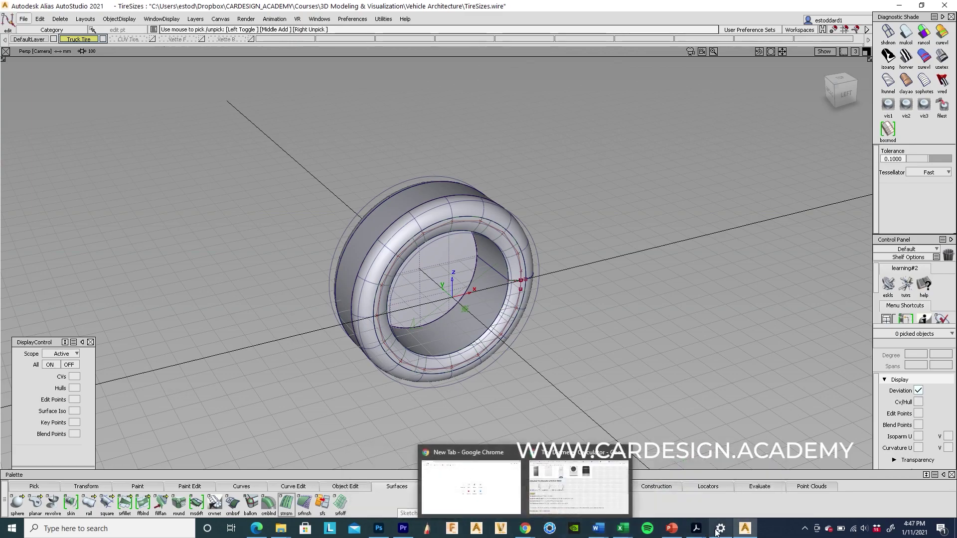
pyautogui.moveTo(739, 536)
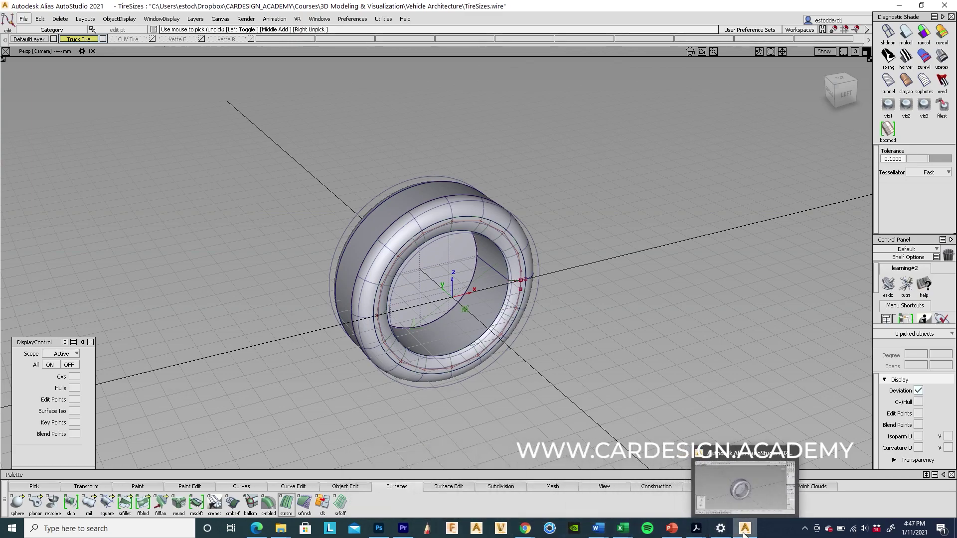